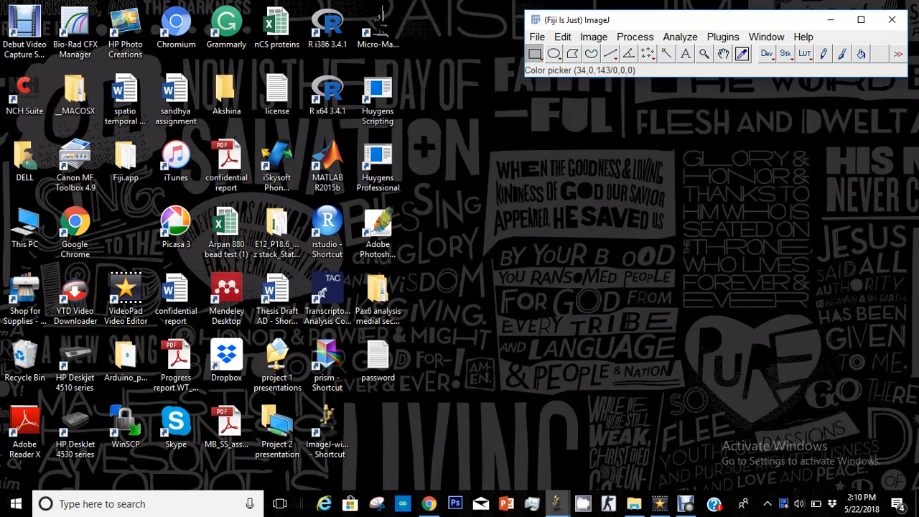
# Step: Apply the Fire lookup table to the 1 1X 60X 0.16um.oib stack and go to slice 70
pyautogui.moveTo(556, 501)
pyautogui.click(567, 445)
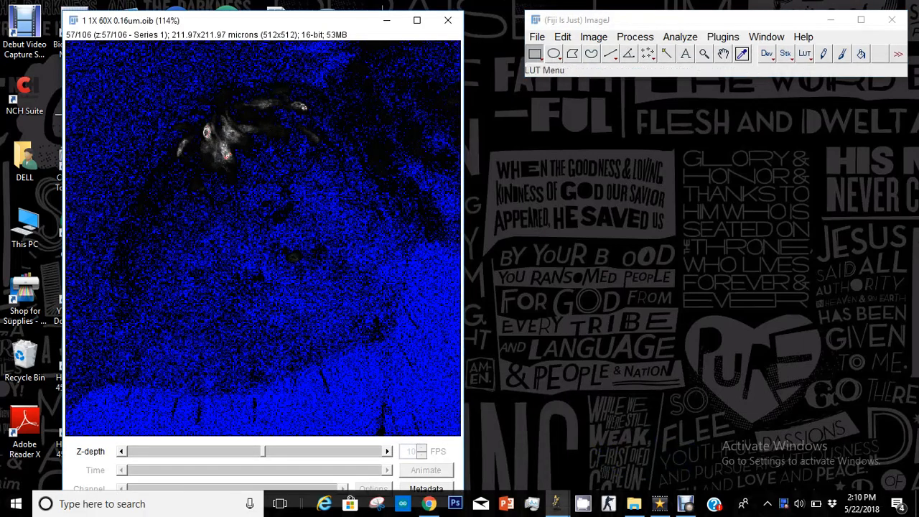
pyautogui.click(804, 54)
pyautogui.click(830, 62)
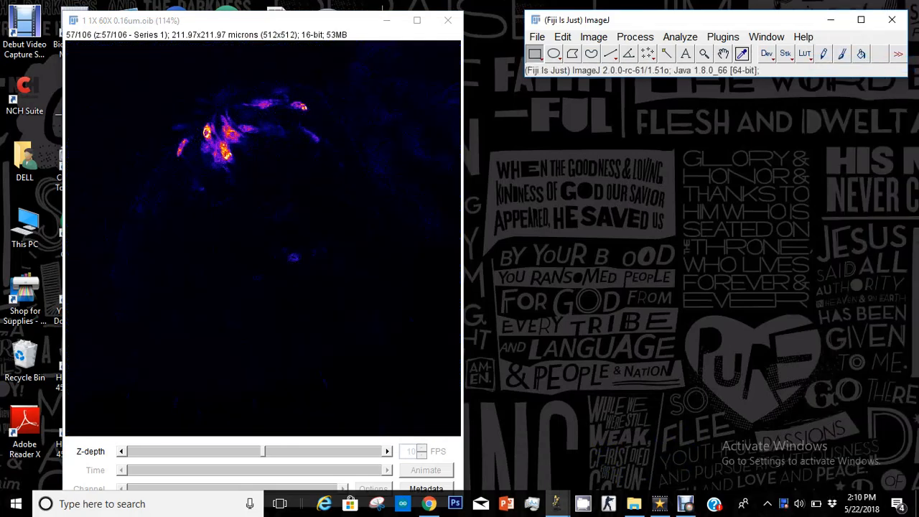
pyautogui.click(803, 54)
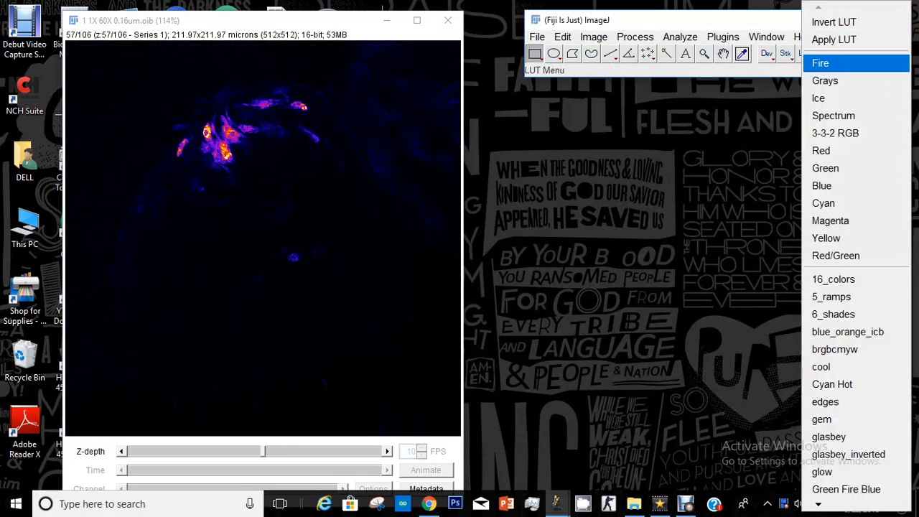
pyautogui.click(830, 63)
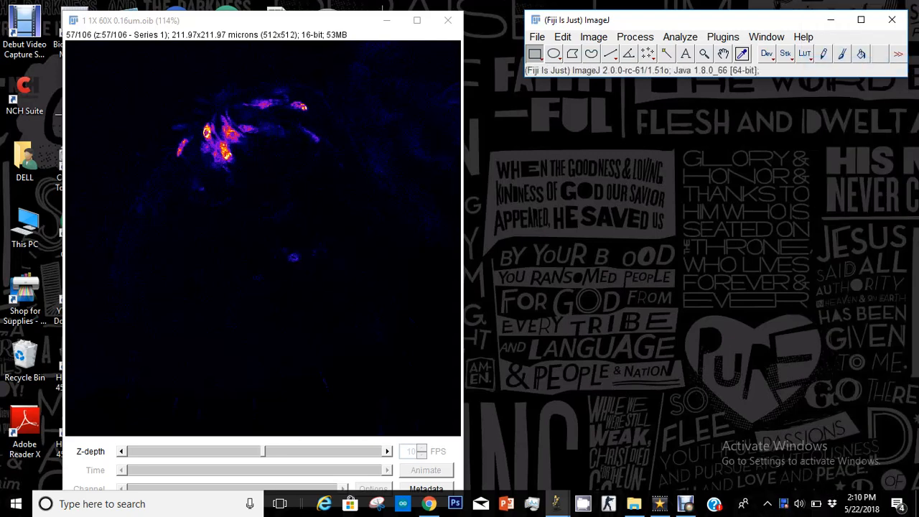
pyautogui.moveTo(263, 451); pyautogui.dragTo(294, 452)
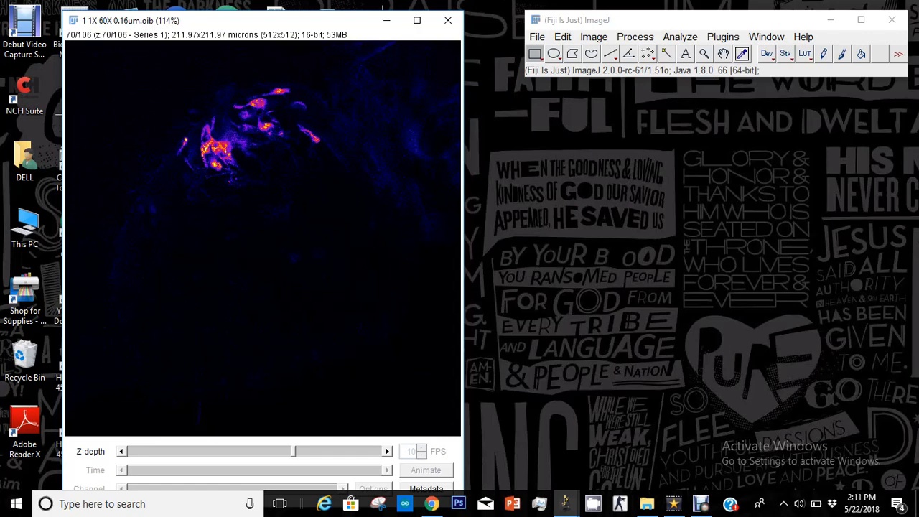
# Step: View the Projections of 1 stack and minimise its window
pyautogui.moveTo(566, 503)
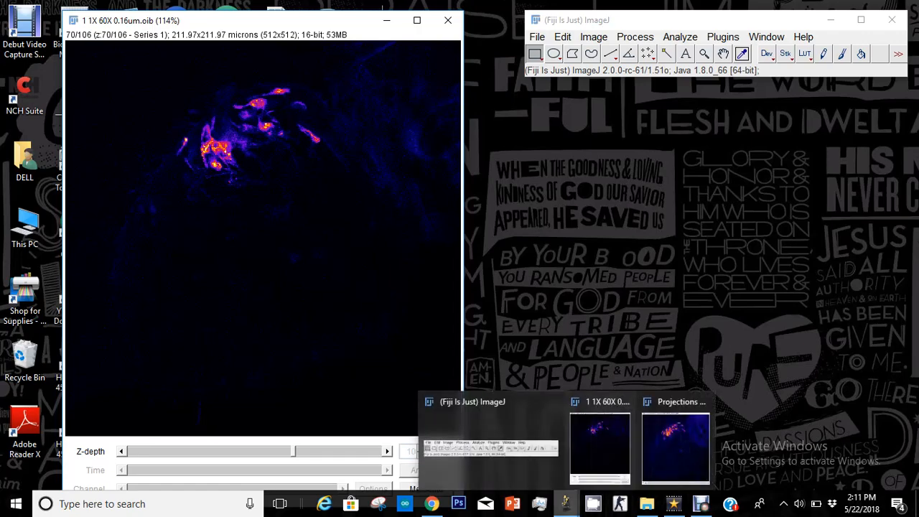
pyautogui.click(675, 446)
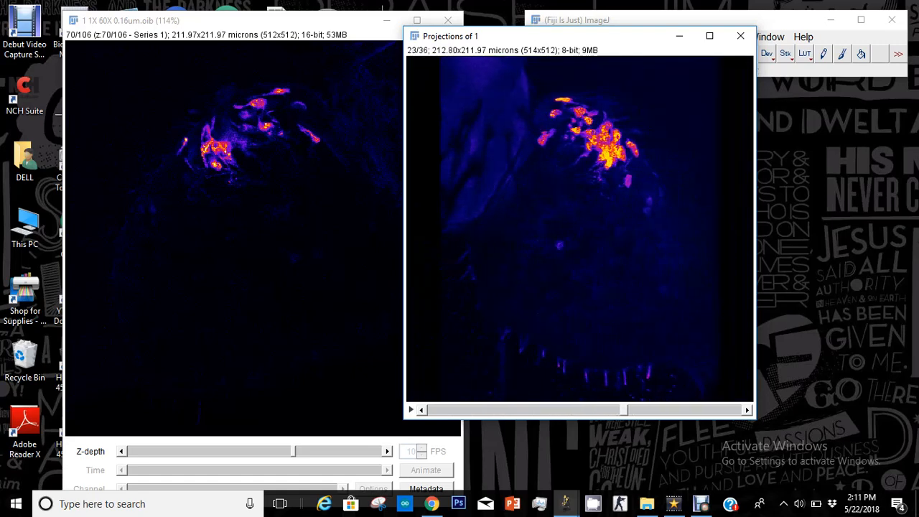
pyautogui.click(679, 35)
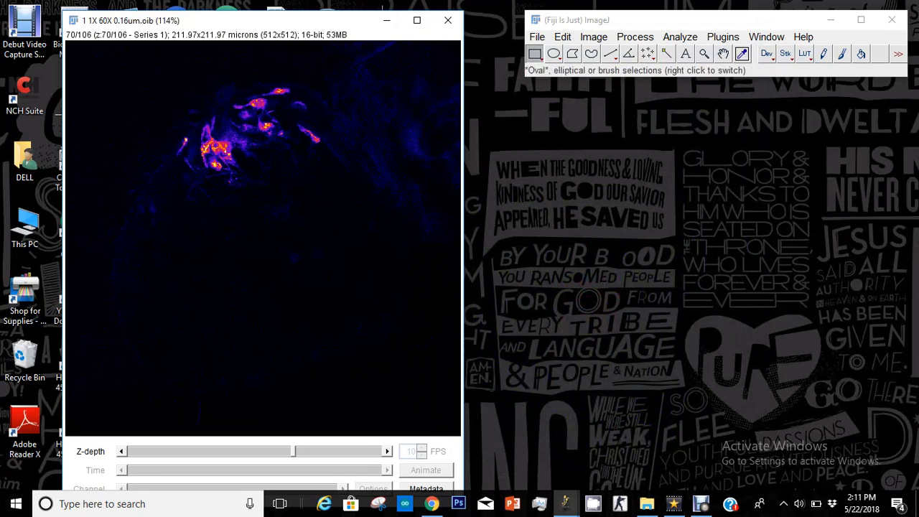
# Step: Crop the stack to a rectangle of about 104 x 69 microns around the bright cells and reposition the cropped image
pyautogui.moveTo(152, 88); pyautogui.dragTo(345, 210)
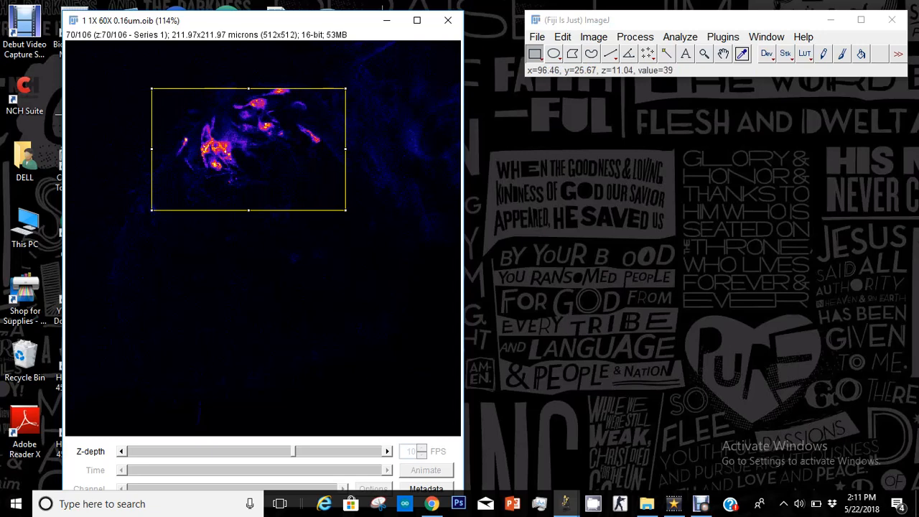
pyautogui.moveTo(248, 88); pyautogui.dragTo(248, 81)
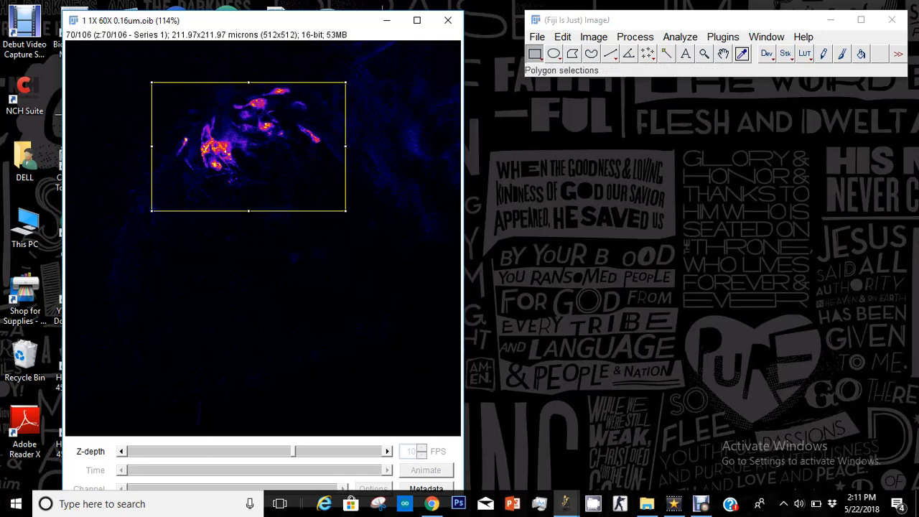
pyautogui.click(594, 37)
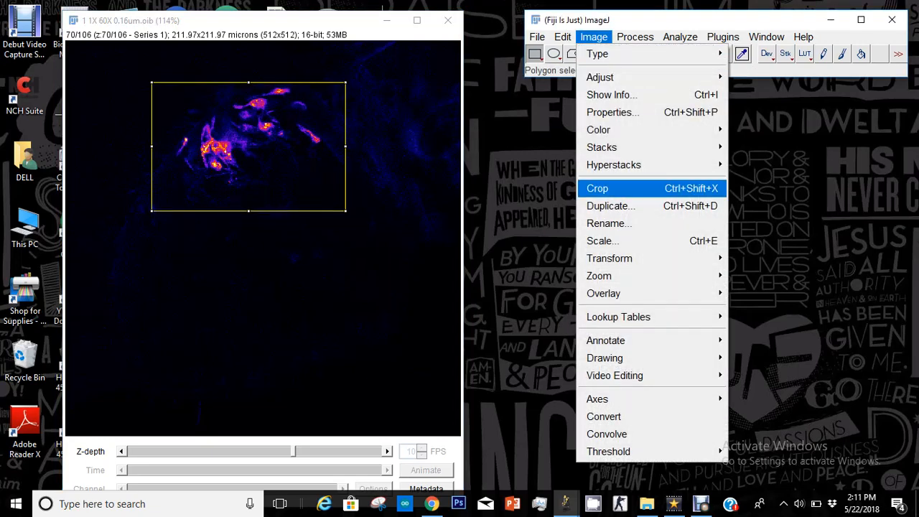
pyautogui.click(617, 188)
pyautogui.click(292, 20)
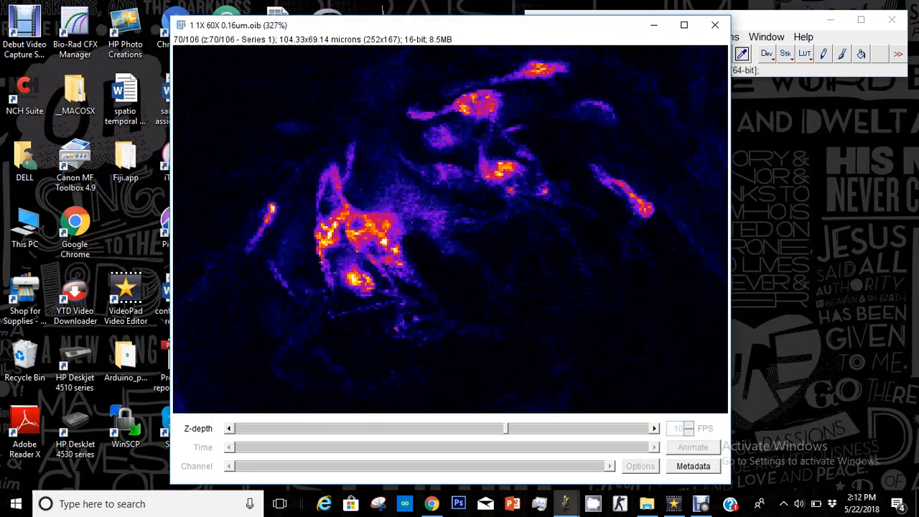
pyautogui.moveTo(478, 27); pyautogui.dragTo(310, 24)
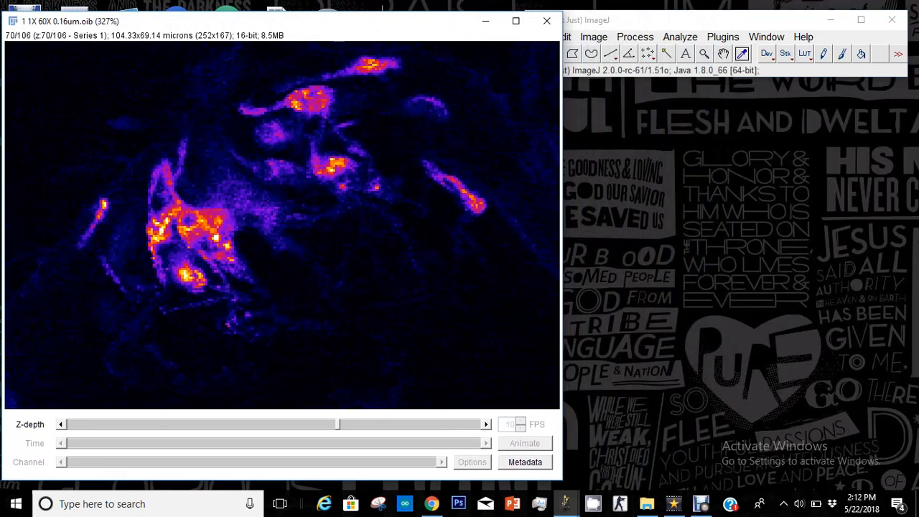
# Step: Launch the Cell Counter plugin and place its window beside the cropped stack
pyautogui.scroll(-1, 295, 298)
pyautogui.scroll(14, 294, 302)
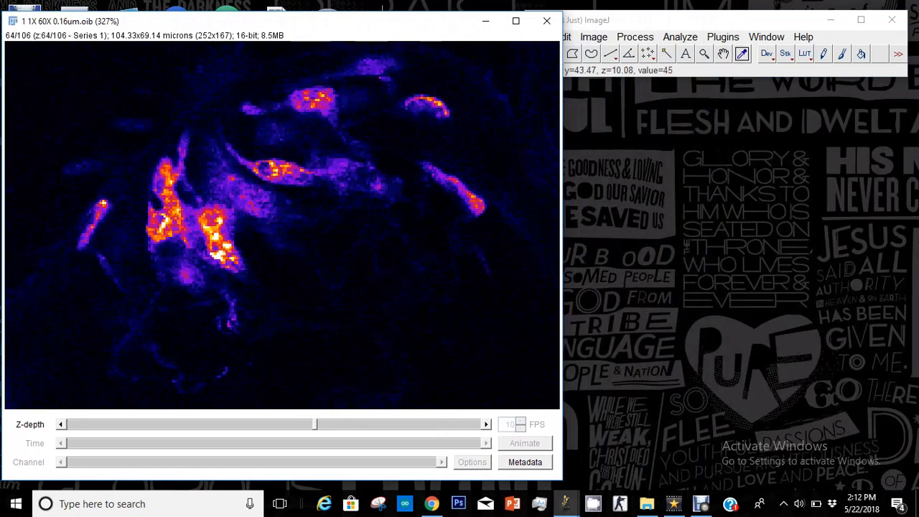
pyautogui.scroll(-14, 295, 302)
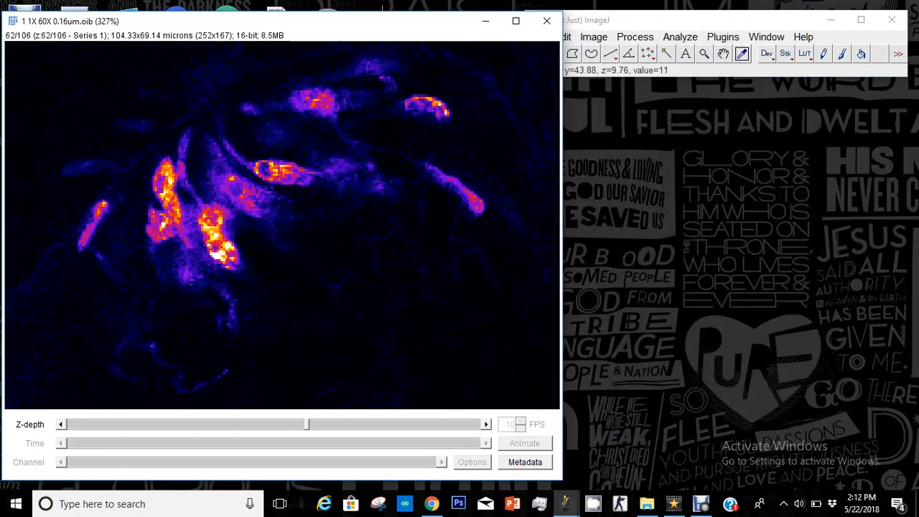
pyautogui.scroll(6, 294, 294)
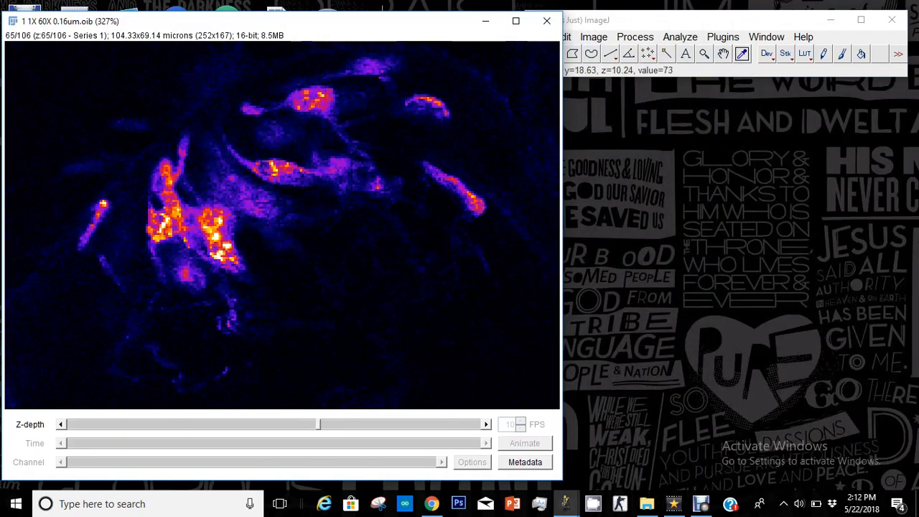
pyautogui.click(595, 36)
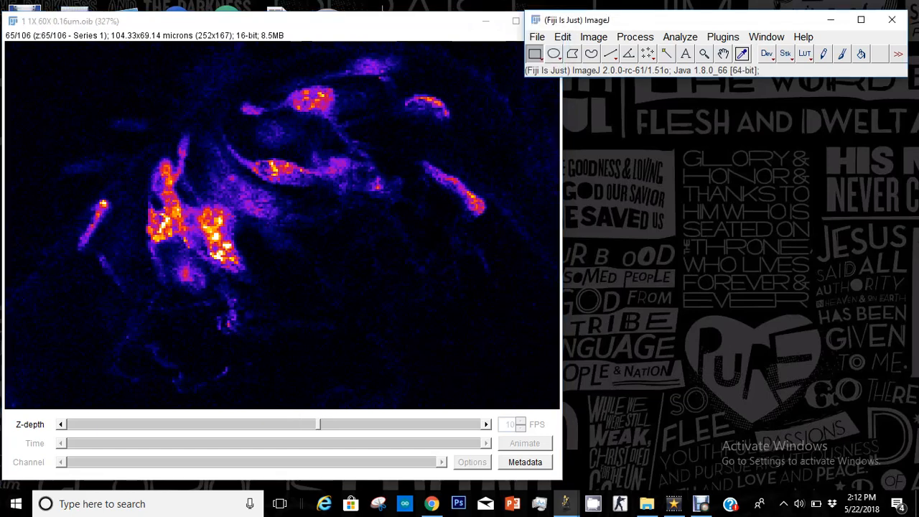
pyautogui.click(722, 36)
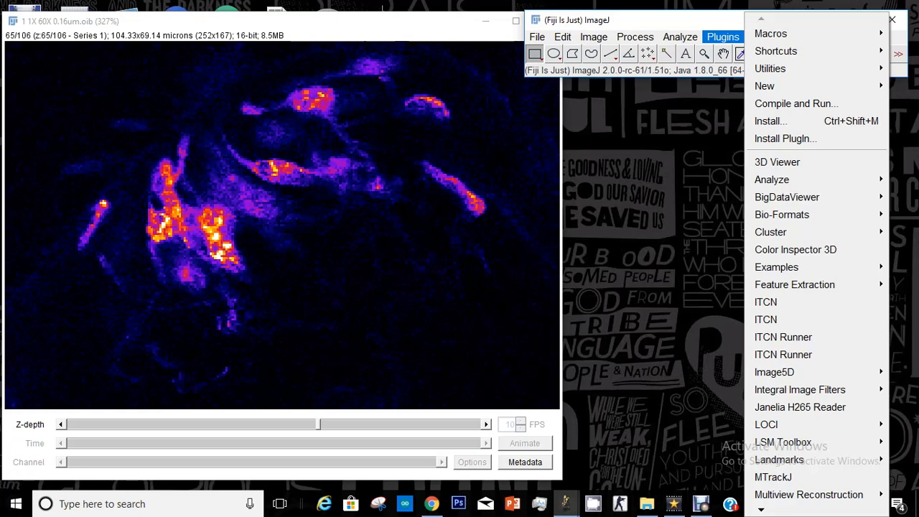
pyautogui.moveTo(771, 179)
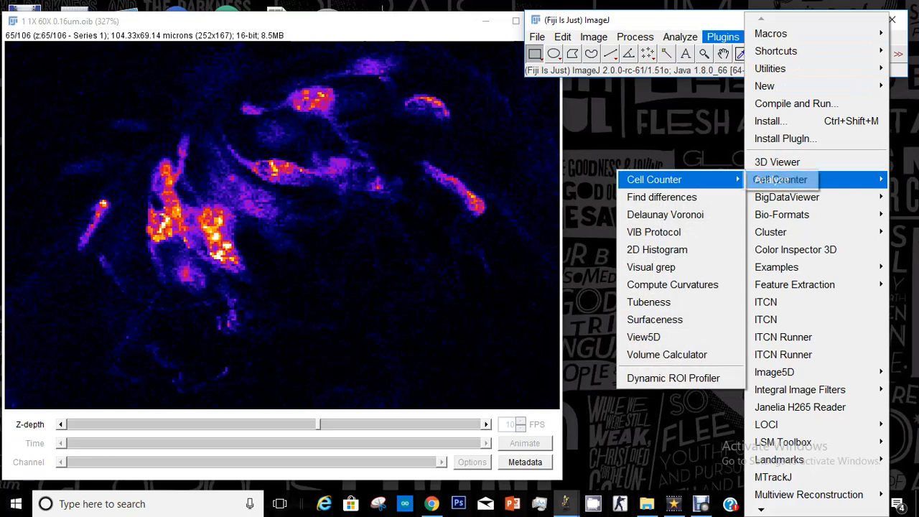
pyautogui.moveTo(653, 179)
pyautogui.click(779, 180)
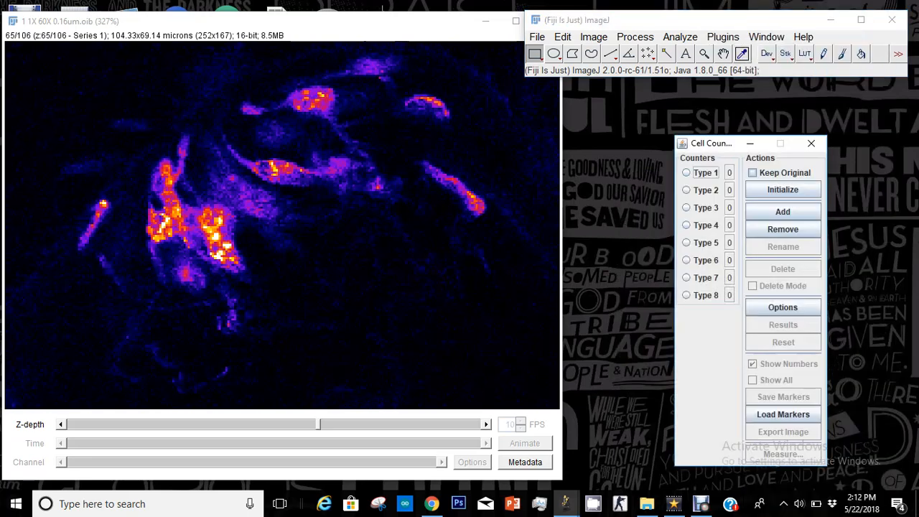
pyautogui.moveTo(715, 143); pyautogui.dragTo(634, 94)
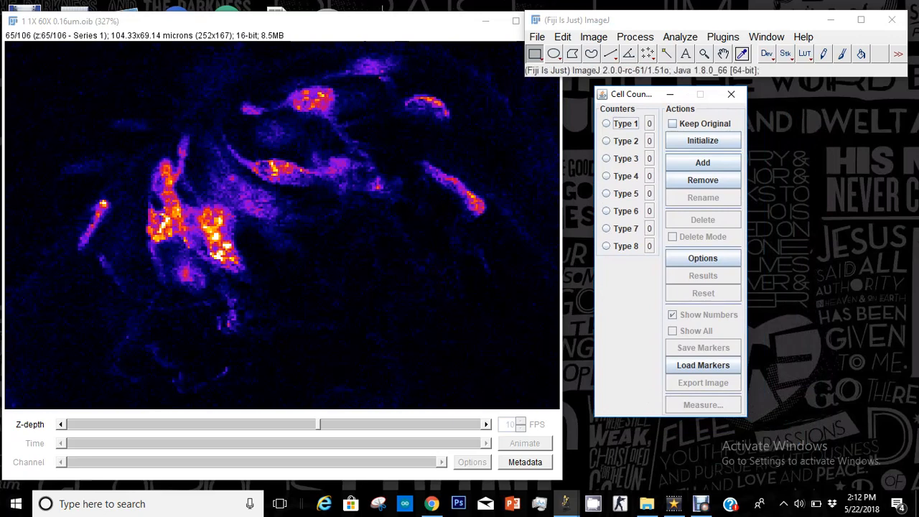
# Step: Initialize the cell counter on the cropped stack and arrange the counter windows side by side
pyautogui.click(345, 22)
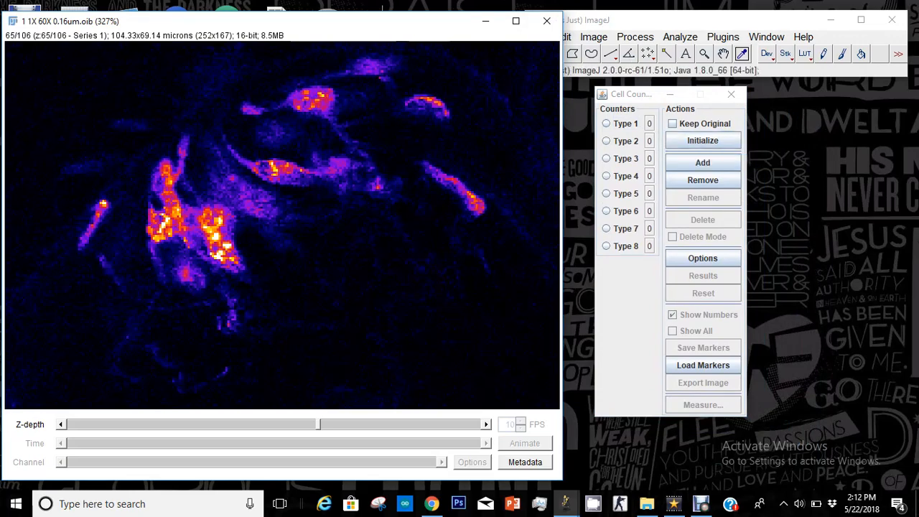
pyautogui.click(702, 140)
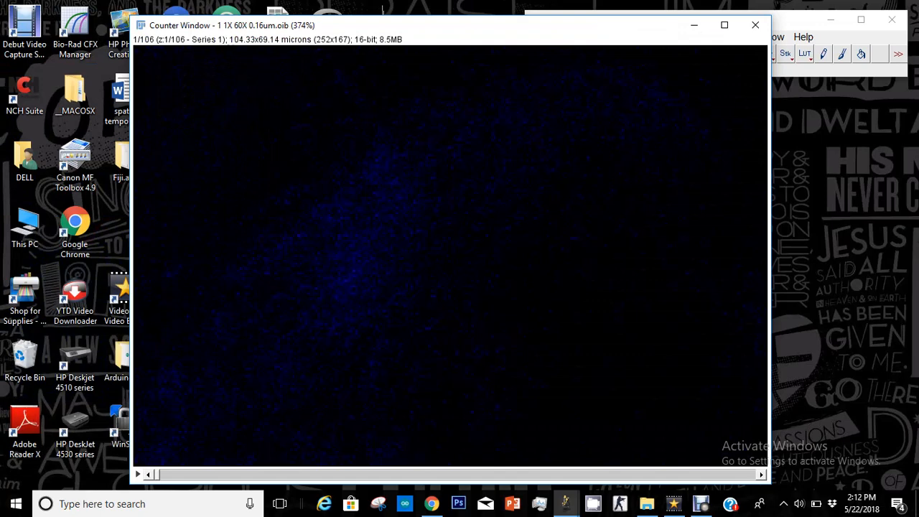
pyautogui.moveTo(350, 25); pyautogui.dragTo(198, 22)
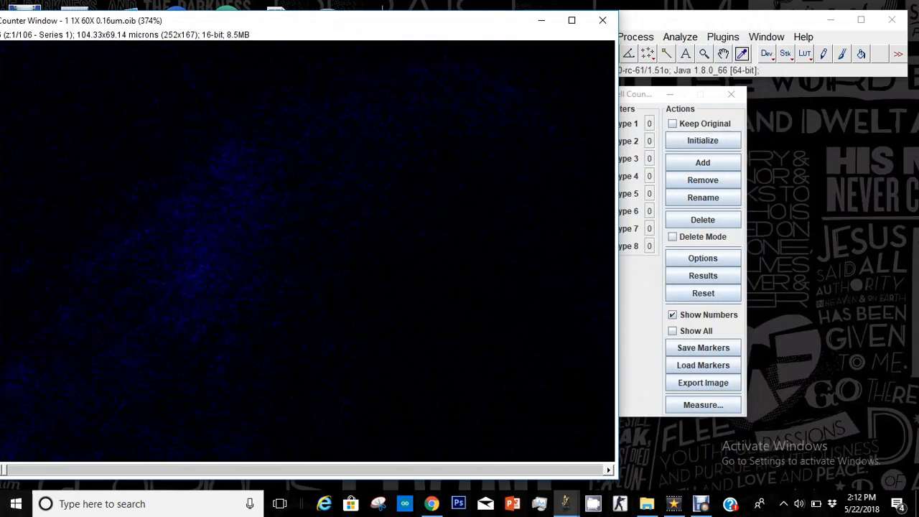
pyautogui.moveTo(5, 470); pyautogui.dragTo(278, 470)
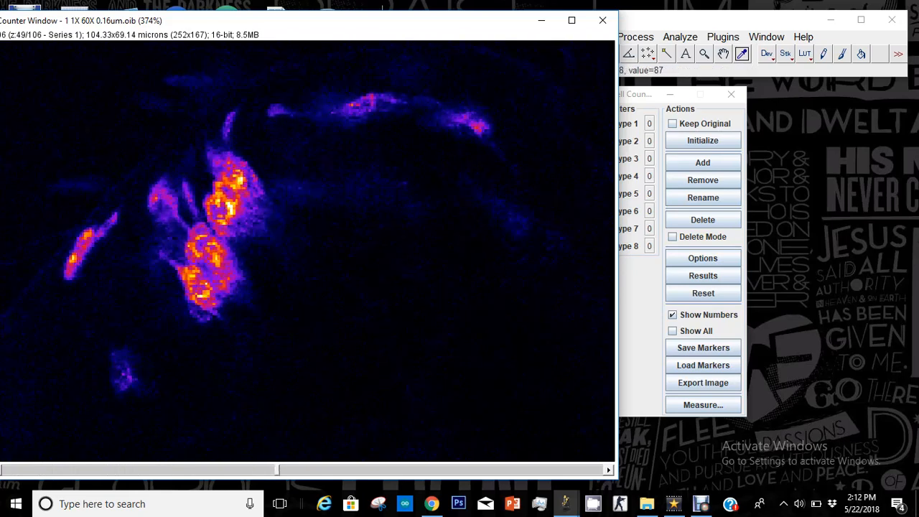
pyautogui.moveTo(643, 94); pyautogui.dragTo(698, 93)
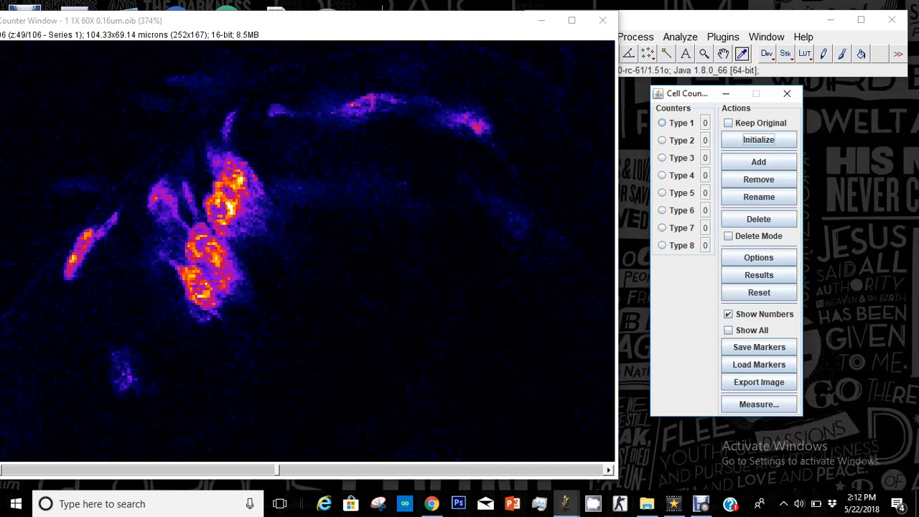
# Step: Select the Type 1 counter and keep red as its marker color in the counter options
pyautogui.click(662, 122)
pyautogui.click(758, 257)
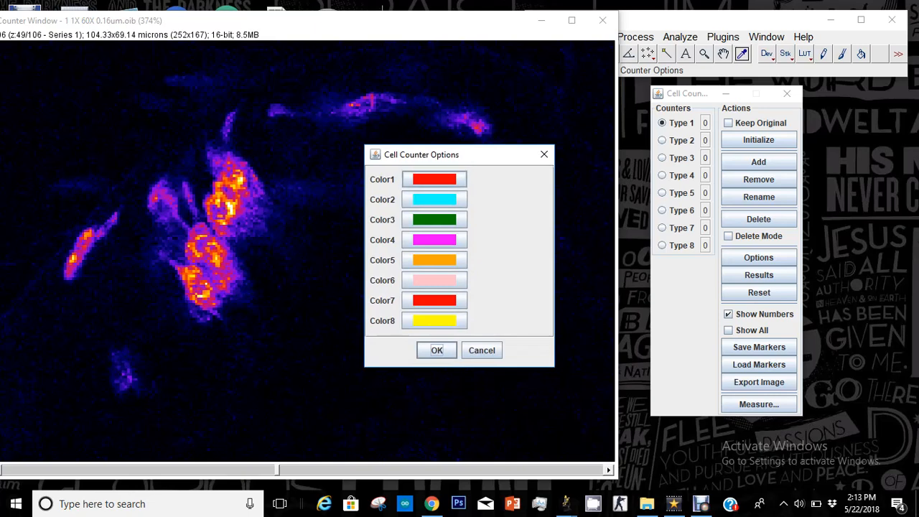
pyautogui.click(434, 179)
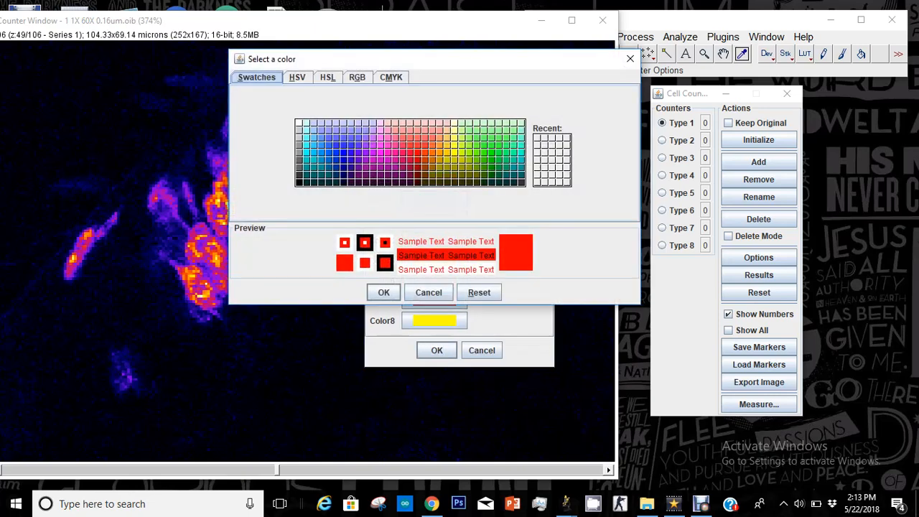
pyautogui.click(383, 292)
pyautogui.click(436, 351)
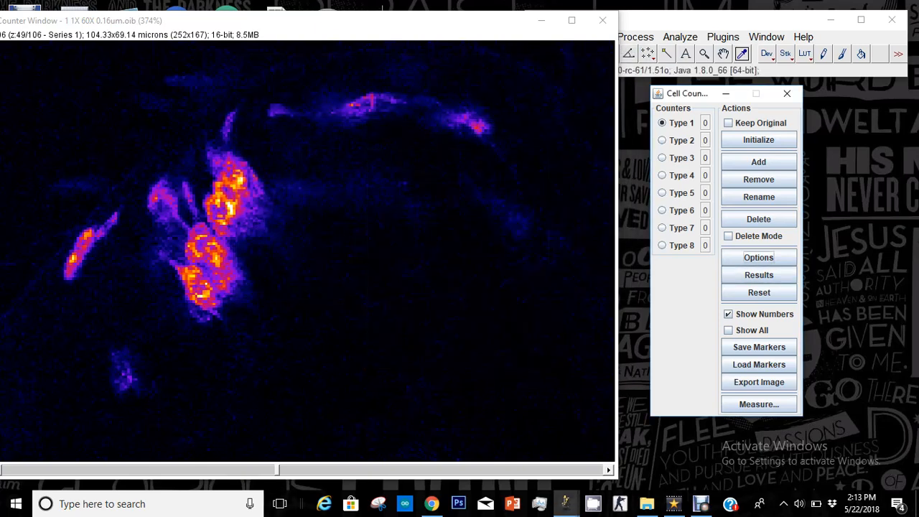
# Step: Separate the counter windows, return the stack to slice 1 and enable showing all stack markers
pyautogui.moveTo(371, 26); pyautogui.dragTo(414, 22)
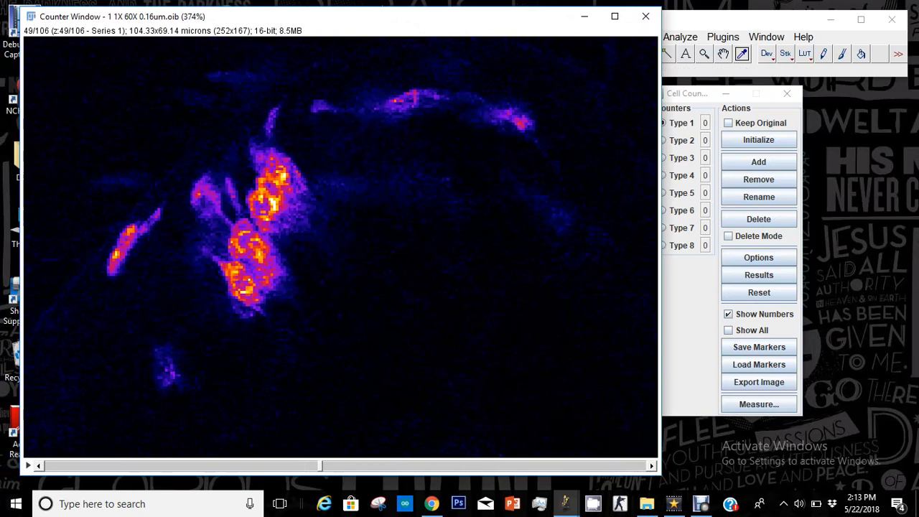
pyautogui.moveTo(676, 96); pyautogui.dragTo(727, 95)
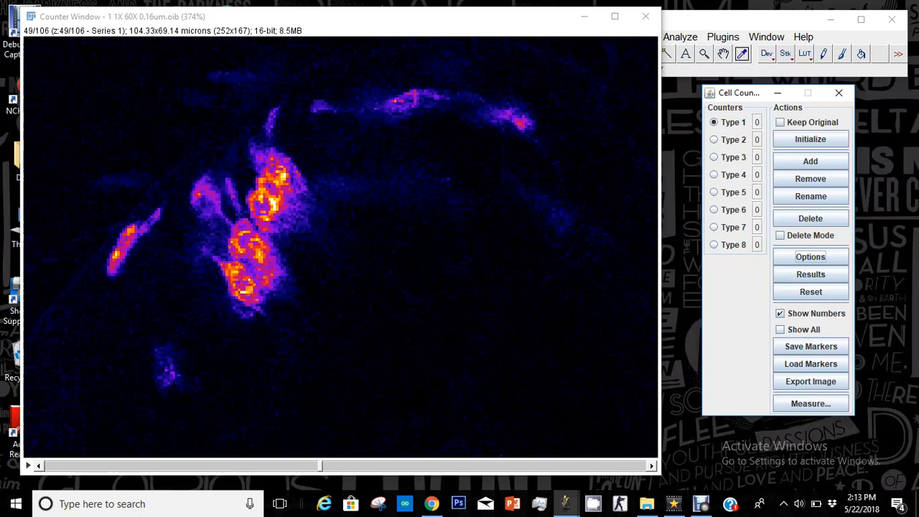
pyautogui.moveTo(320, 466); pyautogui.dragTo(47, 466)
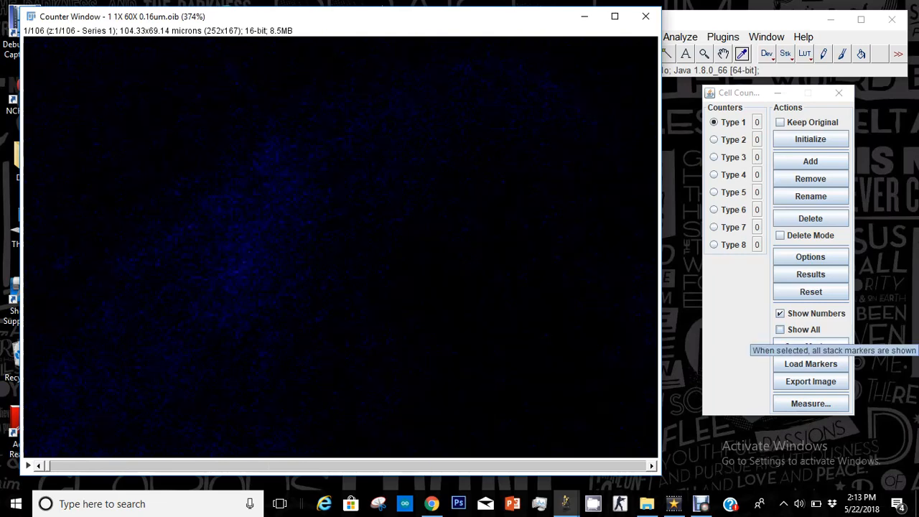
pyautogui.click(779, 329)
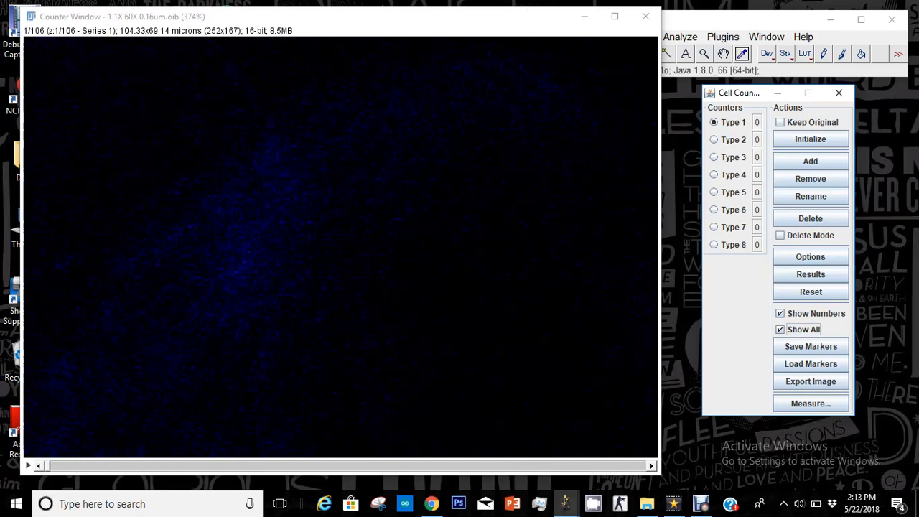
# Step: Mark the bright central cell and the cell below it to the left as Type 1 on slice 32
pyautogui.click(47, 466)
pyautogui.moveTo(47, 466); pyautogui.dragTo(223, 465)
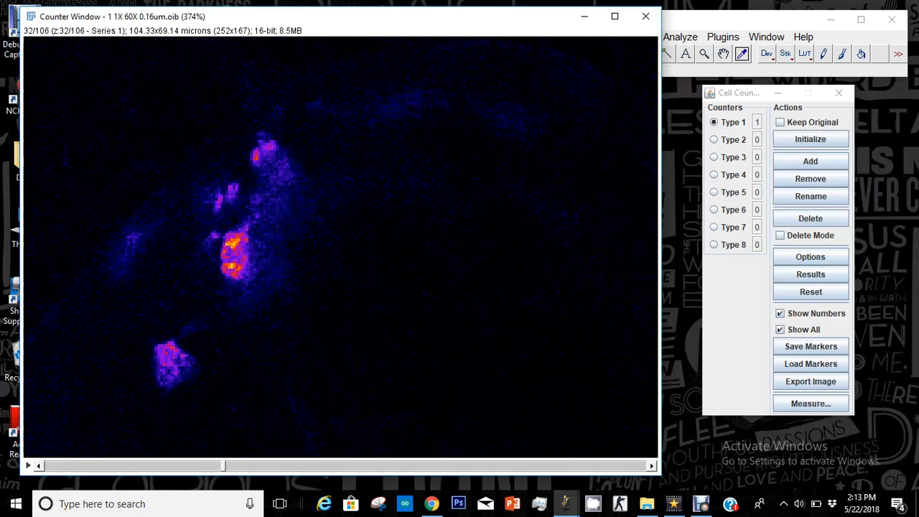
pyautogui.click(234, 255)
pyautogui.scroll(-2, 340, 246)
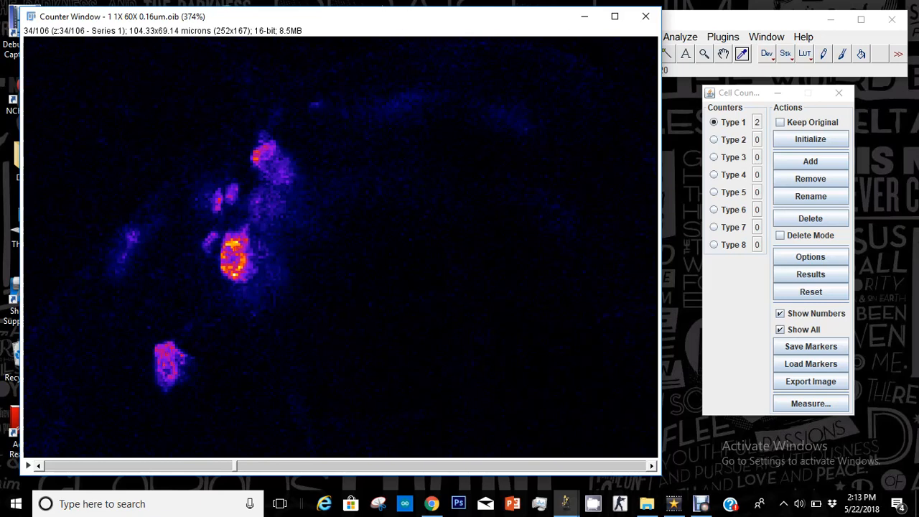
# Step: Change the counter stack's lookup table to Grays so the red markers stand out
pyautogui.scroll(-1, 340, 247)
pyautogui.scroll(-1, 340, 247)
pyautogui.scroll(1, 340, 246)
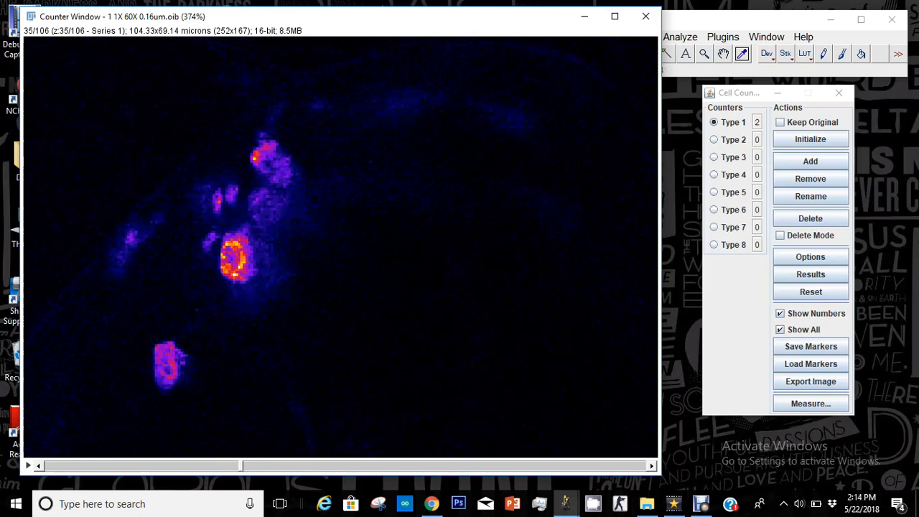
pyautogui.click(804, 53)
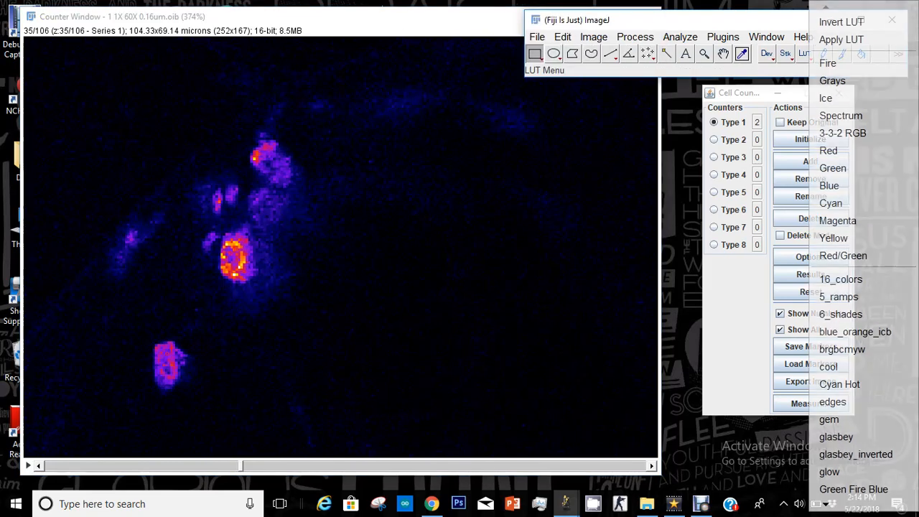
pyautogui.click(831, 80)
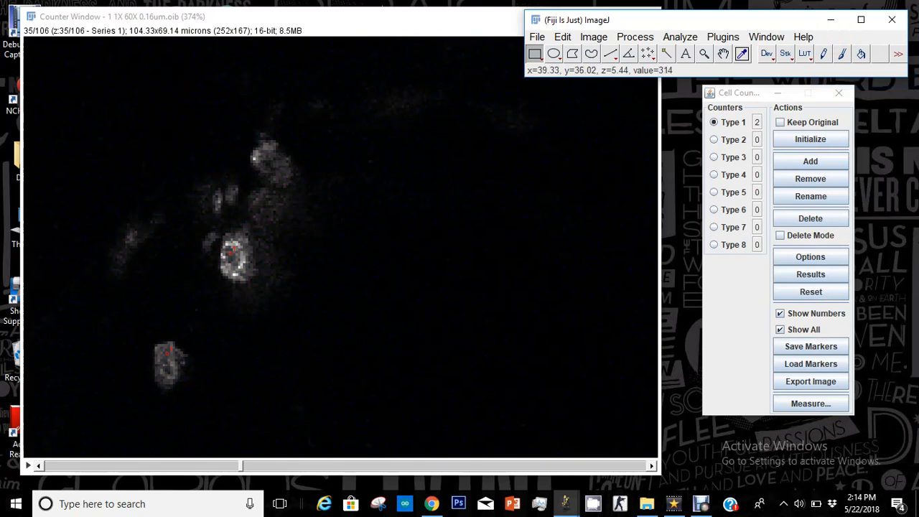
# Step: Mark the two cells above the marked central one on slice 40, and the dim cell to their left slightly deeper in the stack
pyautogui.scroll(3, 257, 256)
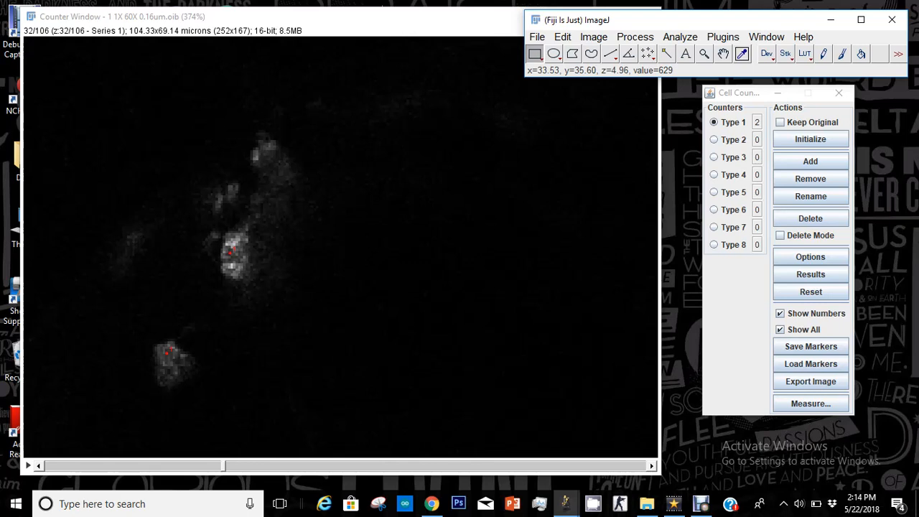
pyautogui.scroll(-1, 228, 254)
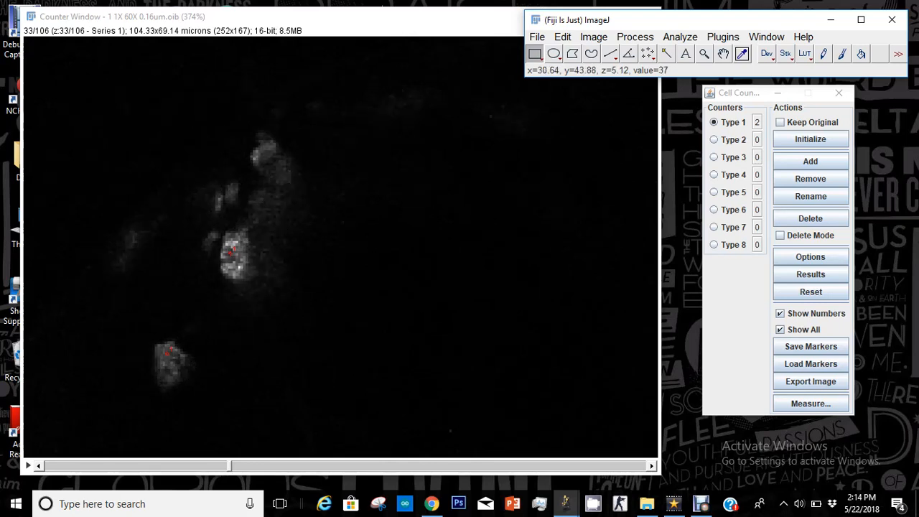
pyautogui.scroll(-6, 228, 216)
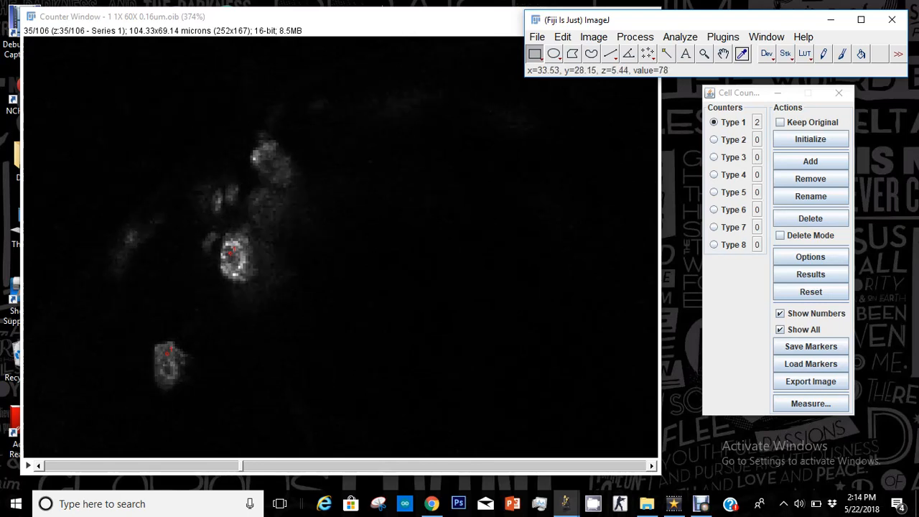
pyautogui.scroll(-1, 229, 244)
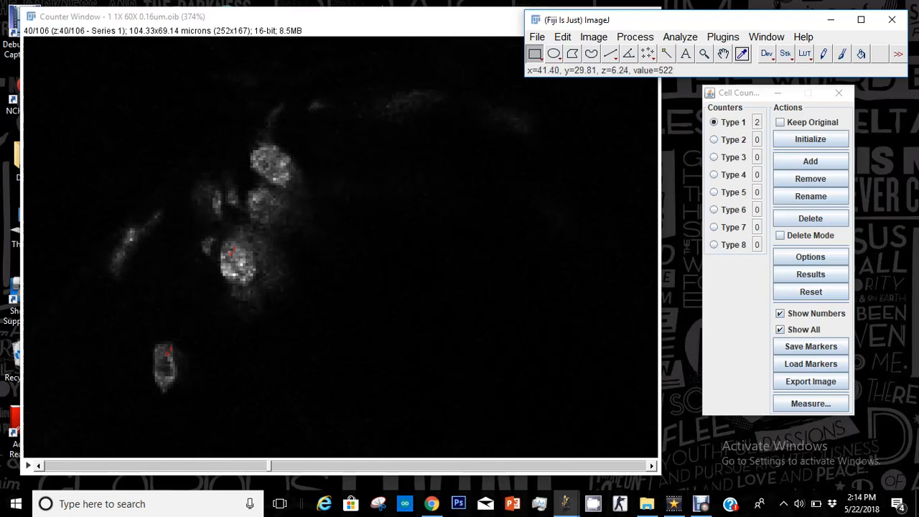
pyautogui.click(262, 198)
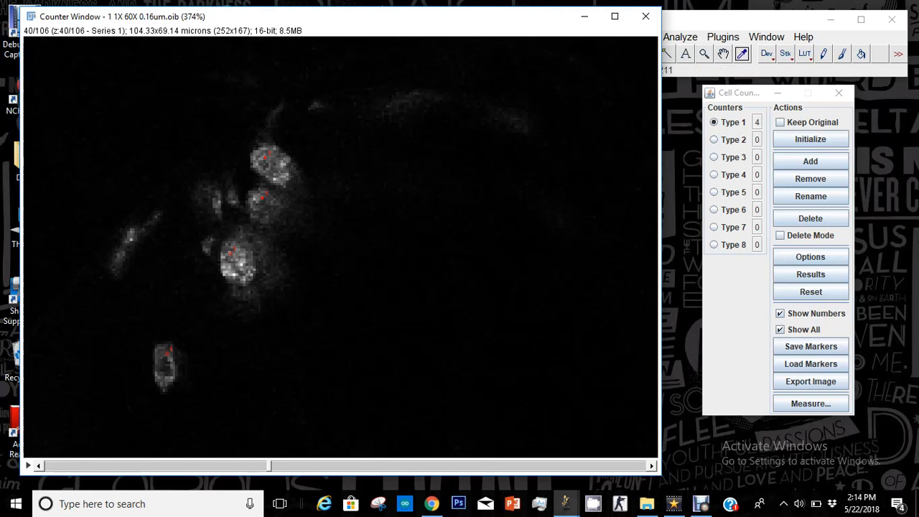
pyautogui.scroll(-2, 341, 247)
pyautogui.click(207, 193)
pyautogui.scroll(-5, 207, 192)
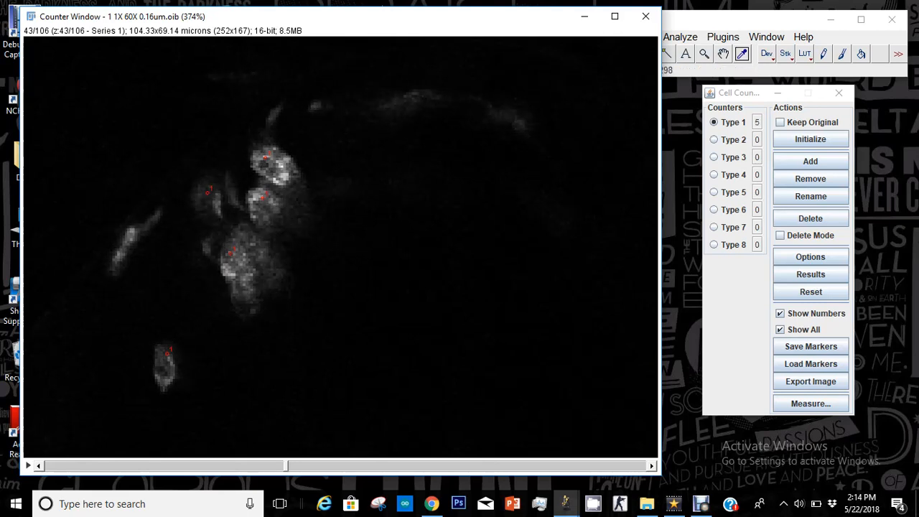
# Step: Mark two more cells in the lower central cluster and the elongated cell on its far left between slices 49 and 54
pyautogui.scroll(-2, 341, 247)
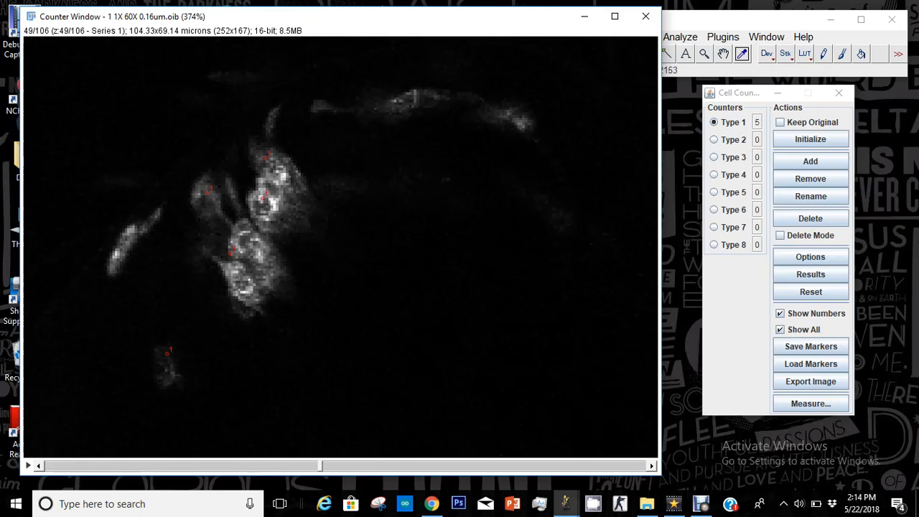
pyautogui.click(250, 243)
pyautogui.scroll(-5, 341, 247)
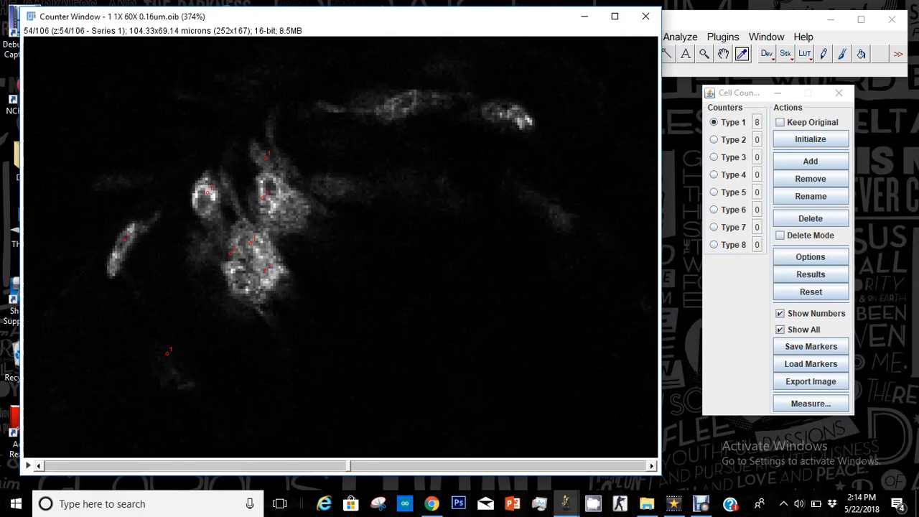
# Step: Mark the elongated cell right of the cluster, the cell beside it, and the two upper-right cells by slice 59
pyautogui.scroll(-5, 341, 247)
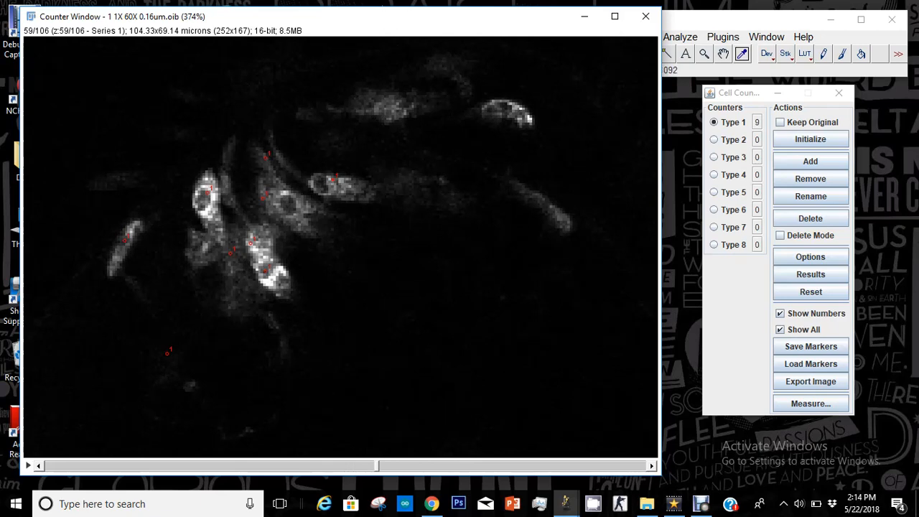
pyautogui.click(286, 202)
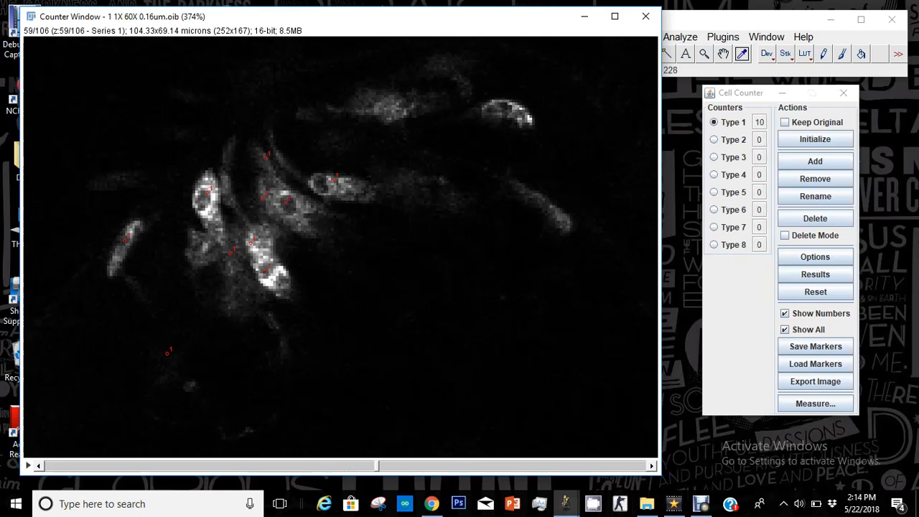
pyautogui.click(389, 102)
pyautogui.click(508, 104)
# Step: Mark five newly appearing cells between slices 61 and 74, and the elongated cell left of the cluster on slice 86
pyautogui.scroll(-6, 508, 104)
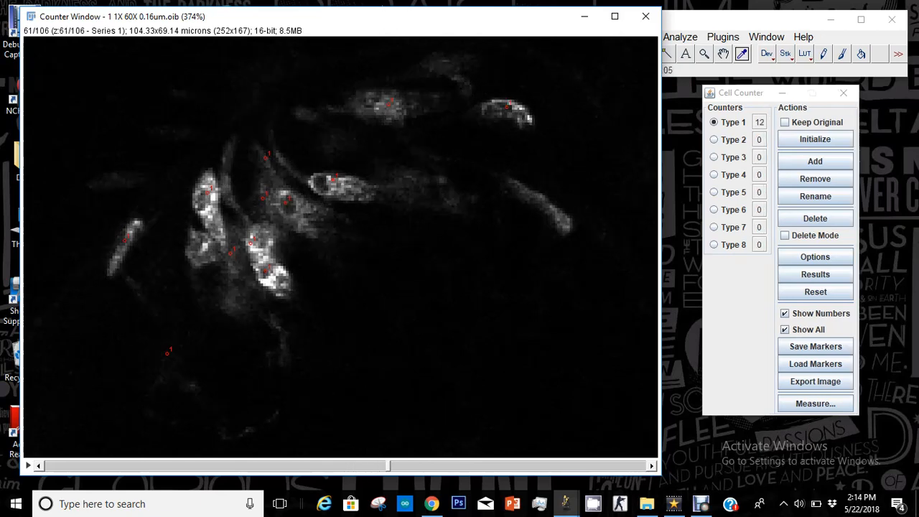
pyautogui.scroll(-5, 341, 248)
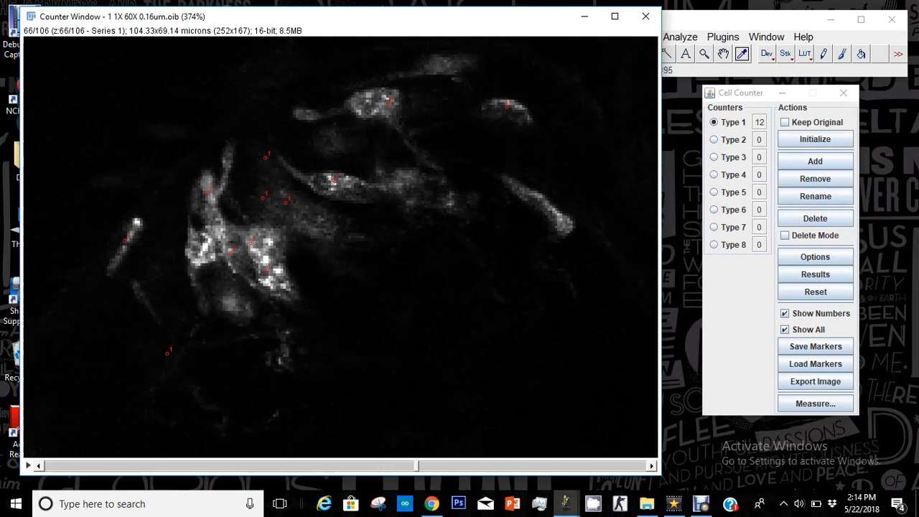
pyautogui.scroll(-2, 341, 248)
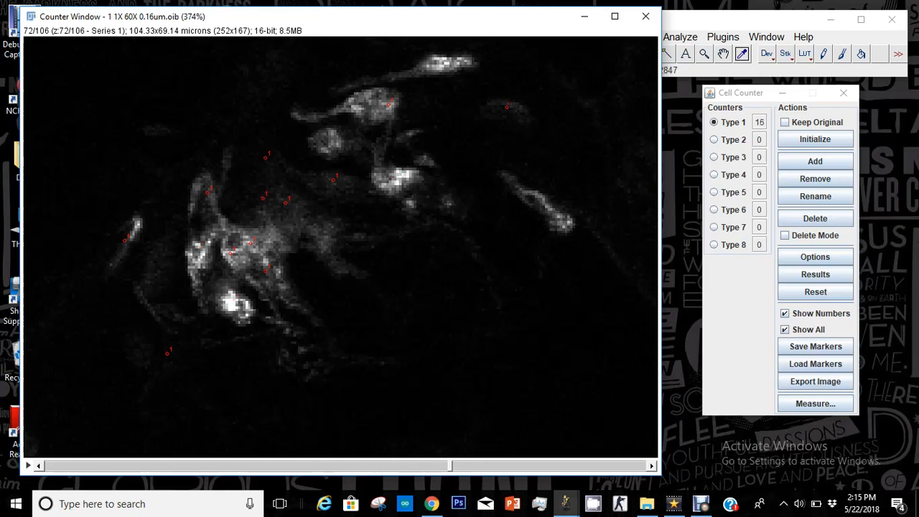
pyautogui.scroll(-5, 340, 247)
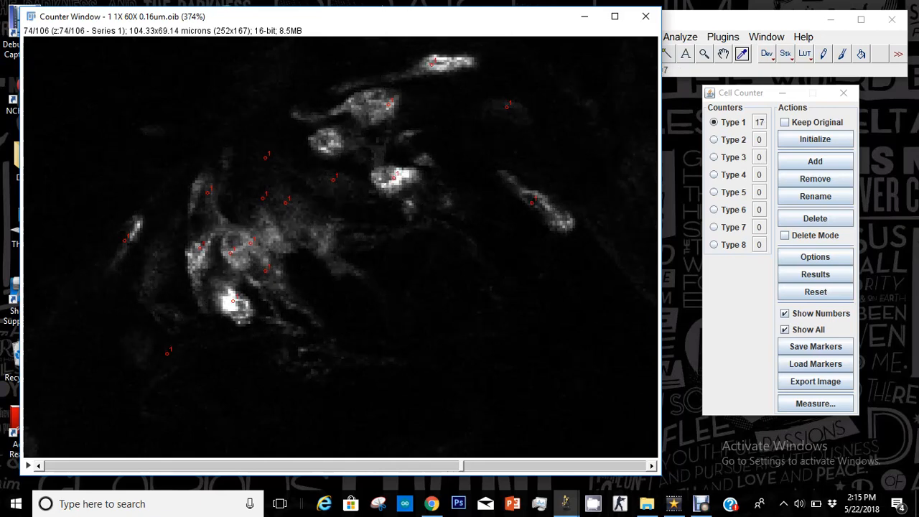
pyautogui.scroll(-9, 341, 247)
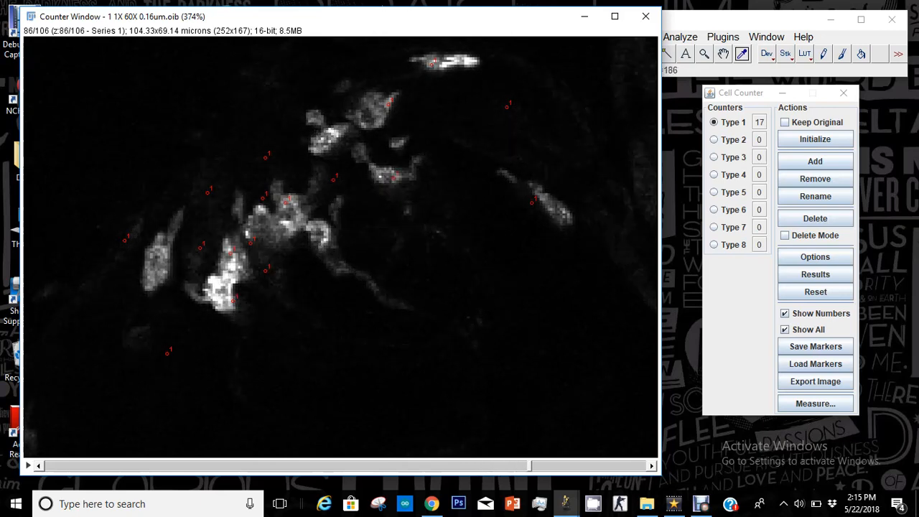
pyautogui.click(158, 267)
# Step: Check the markers back and forth through slices 61 to 106 for cells not yet counted
pyautogui.scroll(13, 157, 268)
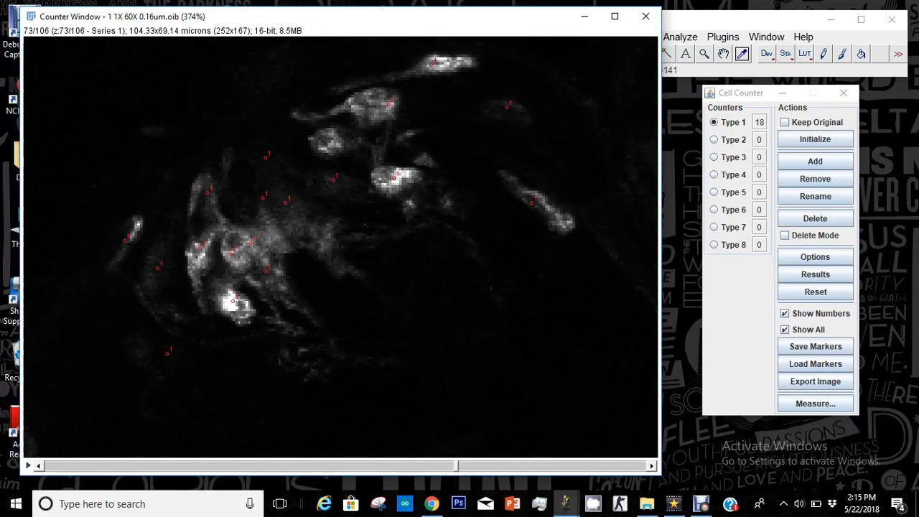
pyautogui.scroll(2, 157, 268)
pyautogui.scroll(-9, 157, 268)
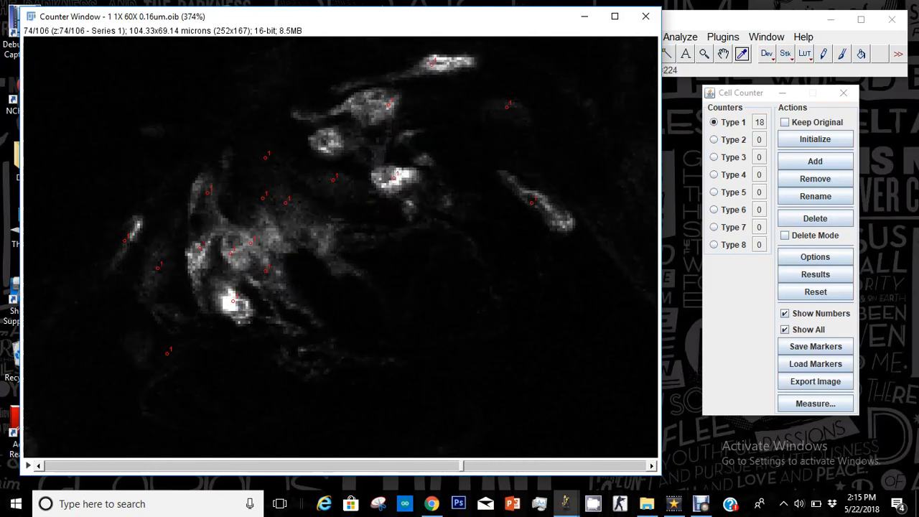
pyautogui.scroll(-10, 157, 268)
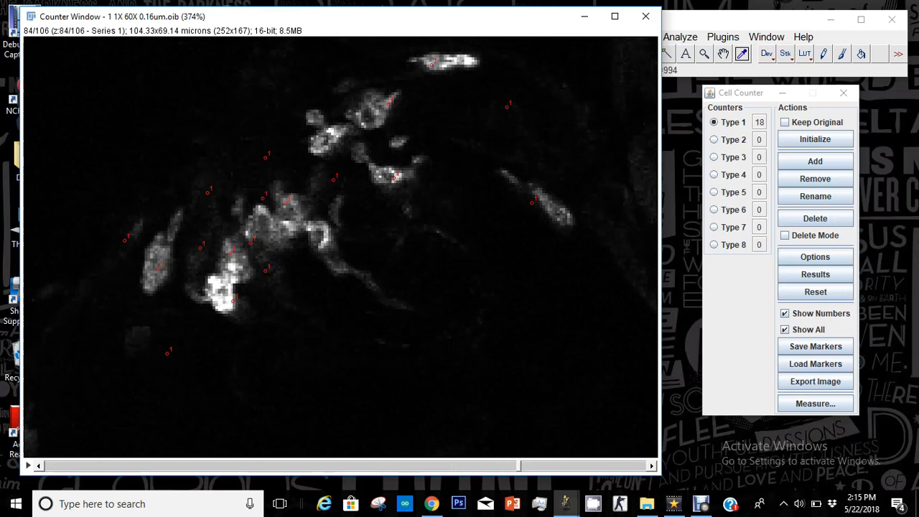
pyautogui.scroll(-7, 158, 268)
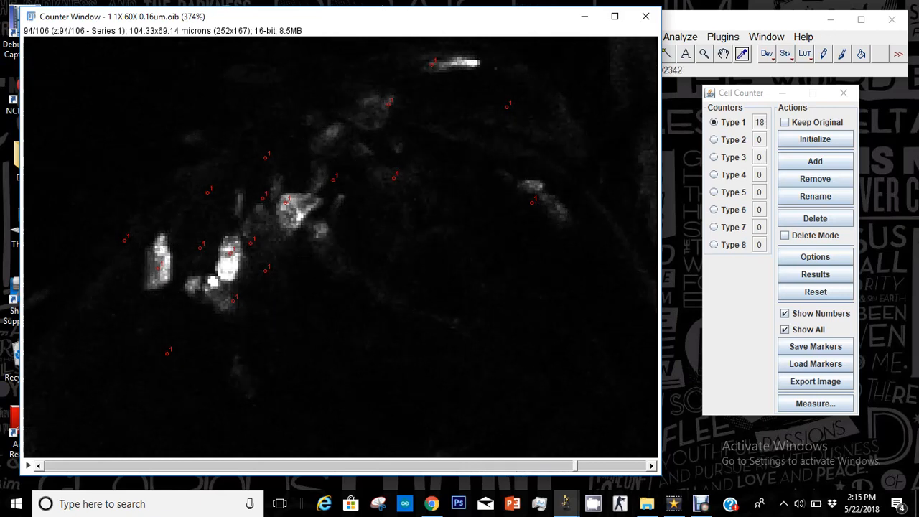
pyautogui.scroll(-1, 157, 267)
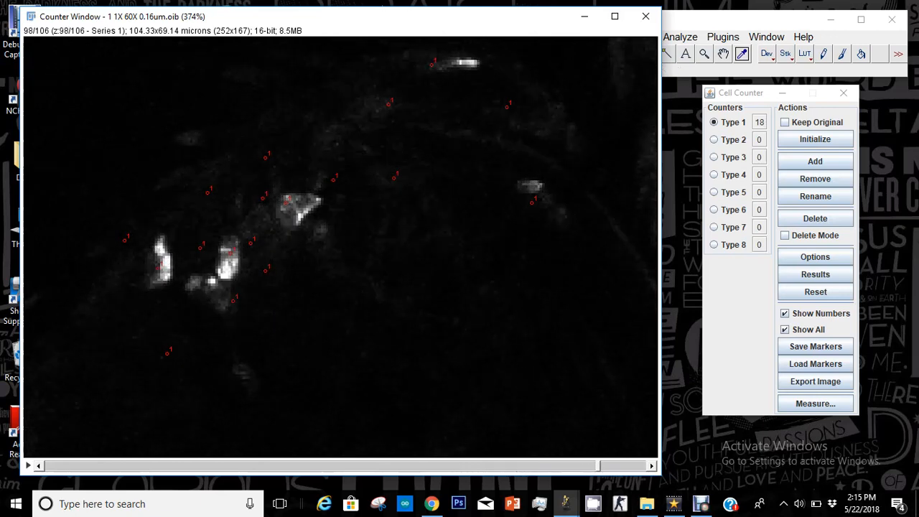
pyautogui.scroll(-5, 157, 268)
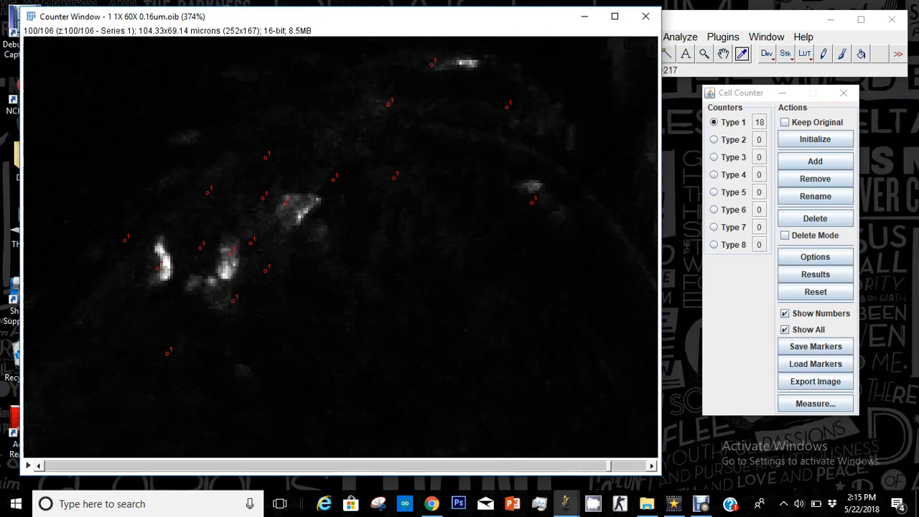
pyautogui.scroll(4, 157, 268)
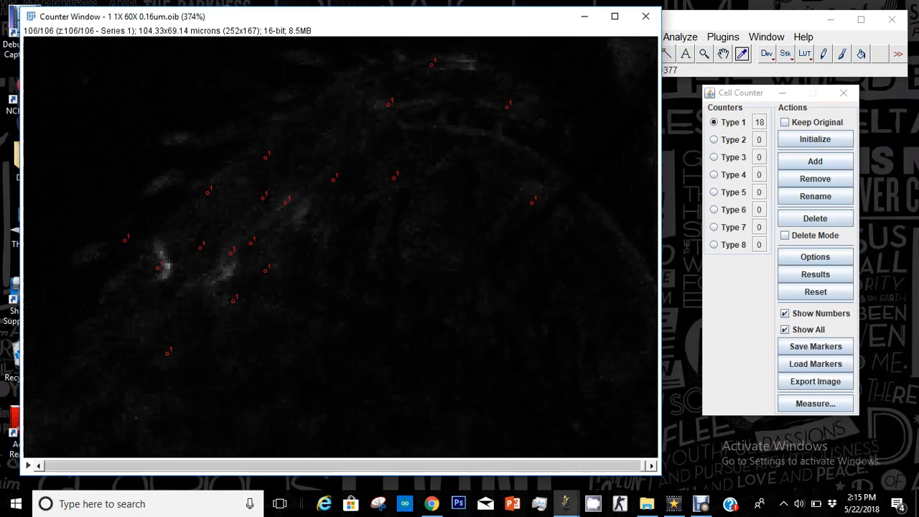
pyautogui.scroll(10, 158, 268)
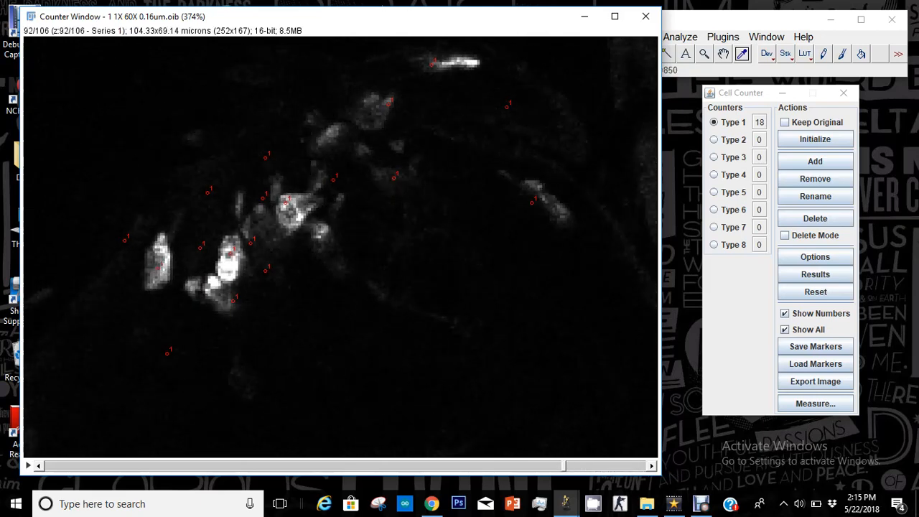
pyautogui.scroll(2, 341, 246)
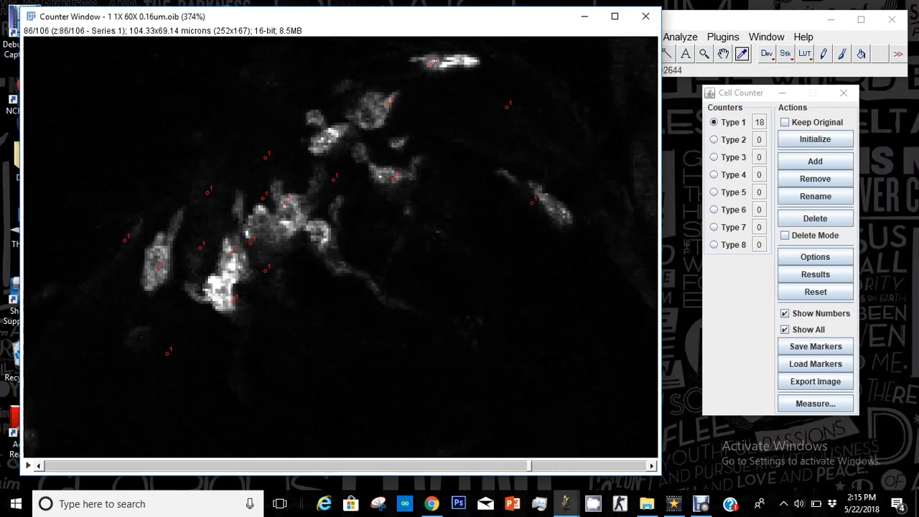
pyautogui.scroll(8, 340, 246)
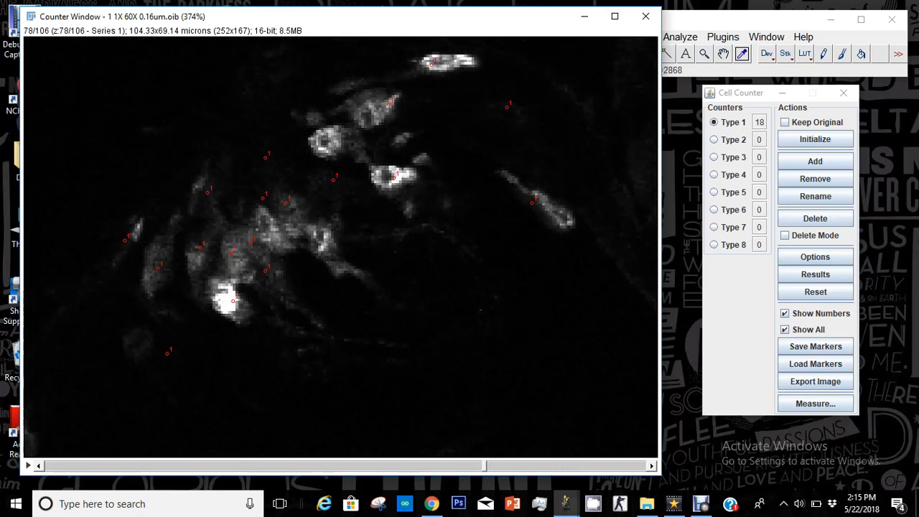
pyautogui.scroll(6, 341, 246)
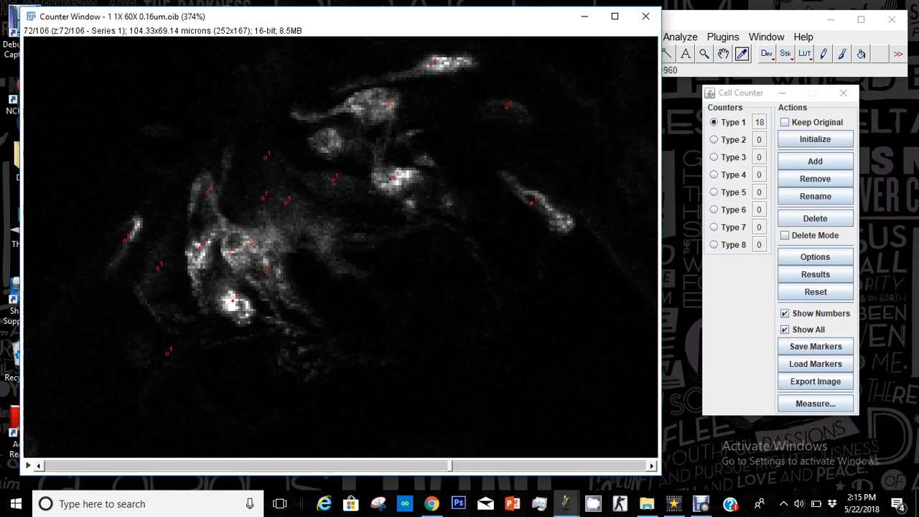
pyautogui.scroll(9, 341, 246)
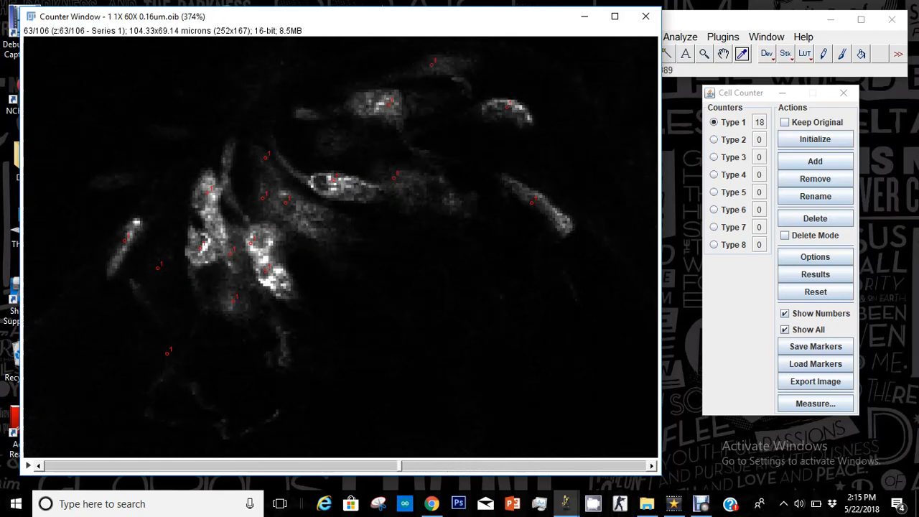
pyautogui.scroll(2, 340, 246)
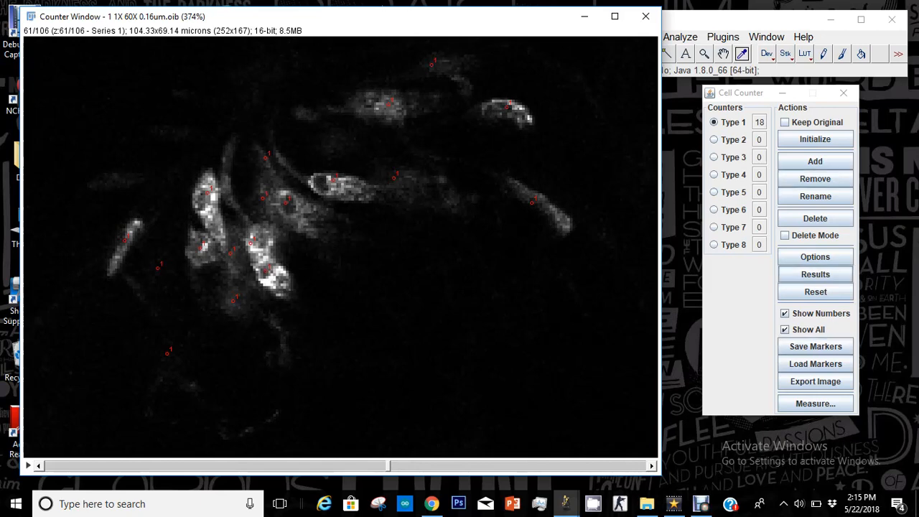
# Step: Generate the cell counter results table and look through the Type 1 counts per slice
pyautogui.click(814, 274)
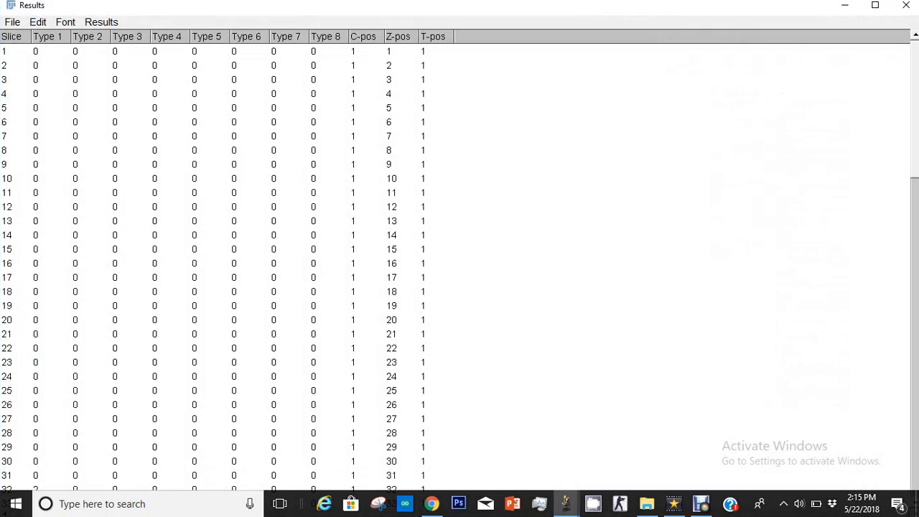
pyautogui.scroll(-1, 230, 265)
pyautogui.scroll(1, 229, 266)
pyautogui.scroll(-4, 230, 266)
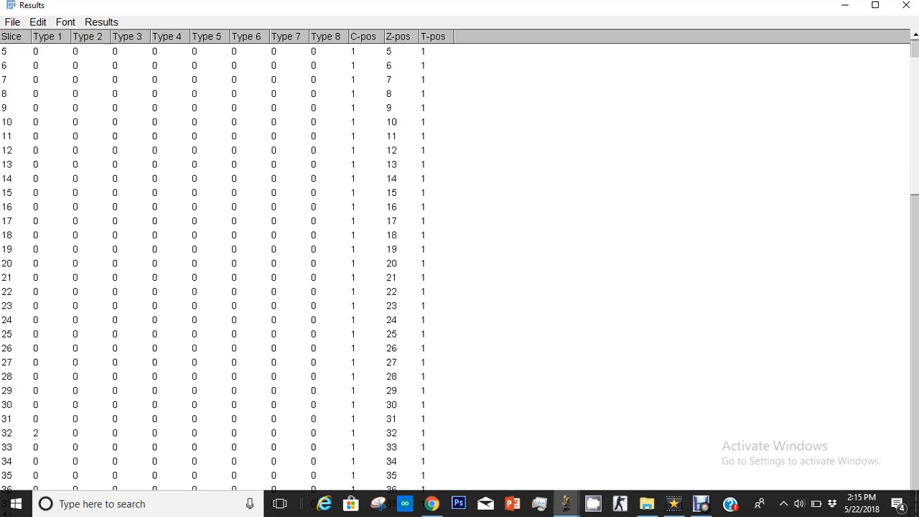
# Step: Review the per-slice counts back to the first slice and minimize the results table
pyautogui.scroll(-3, 229, 266)
pyautogui.scroll(7, 230, 265)
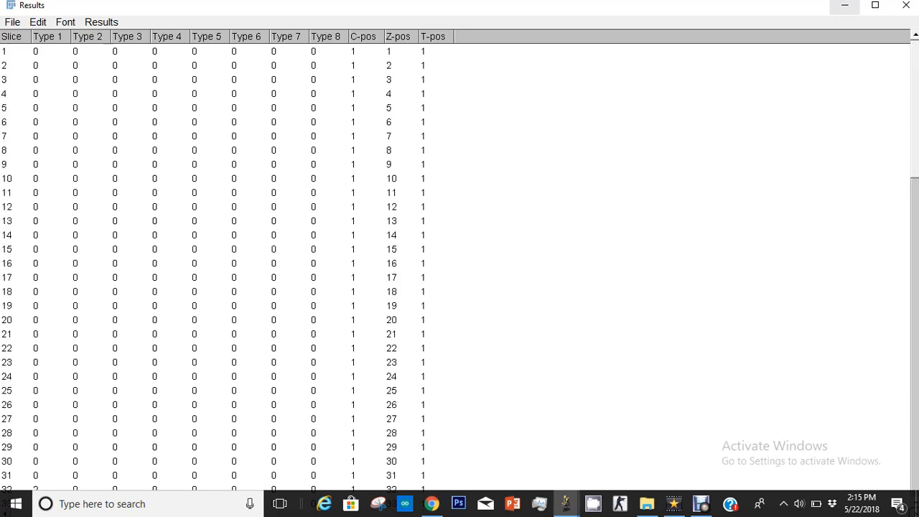
pyautogui.click(843, 5)
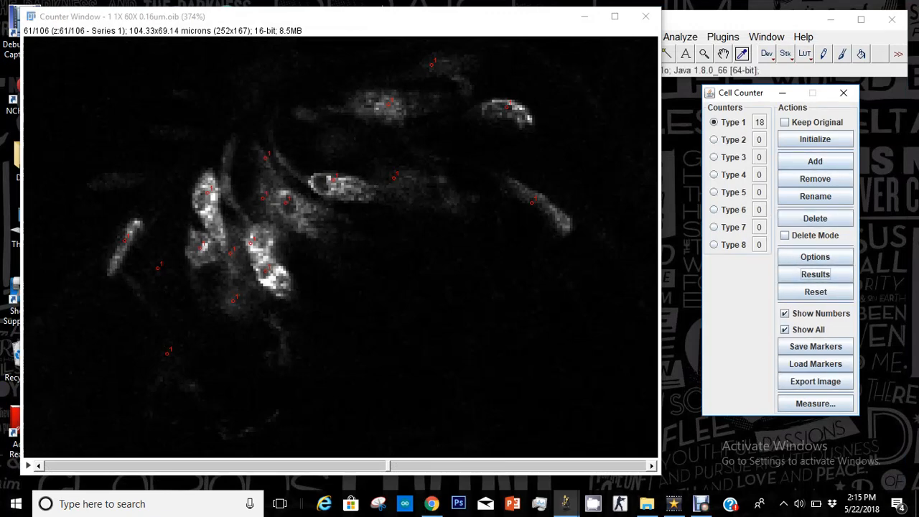
# Step: Save the cell markers as CellCounter_1 1X 60X 0.16um in the "or22a cont 15 min 60x zoom1" folder
pyautogui.moveTo(471, 17); pyautogui.dragTo(460, 46)
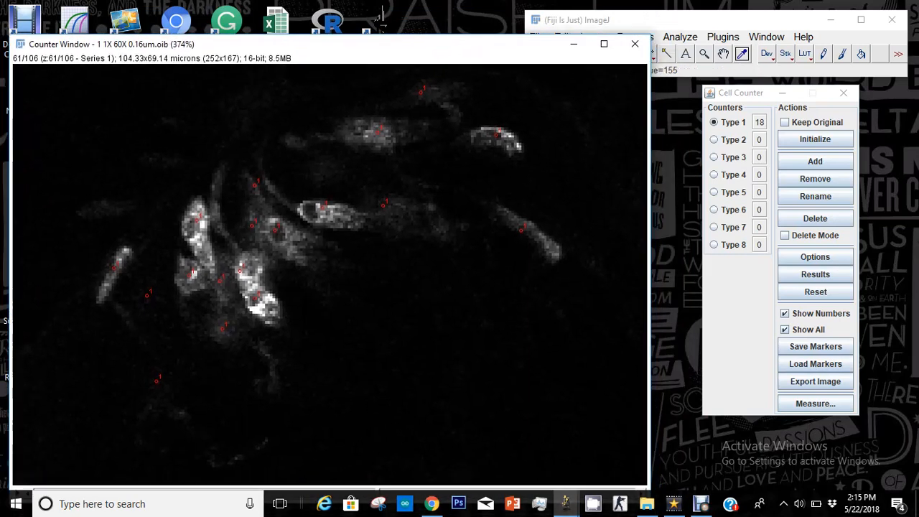
pyautogui.click(815, 345)
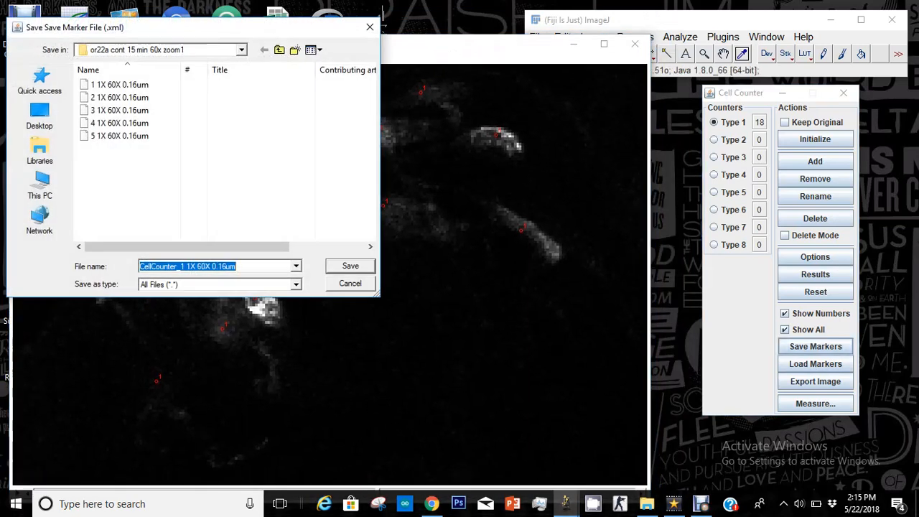
pyautogui.press('Return')
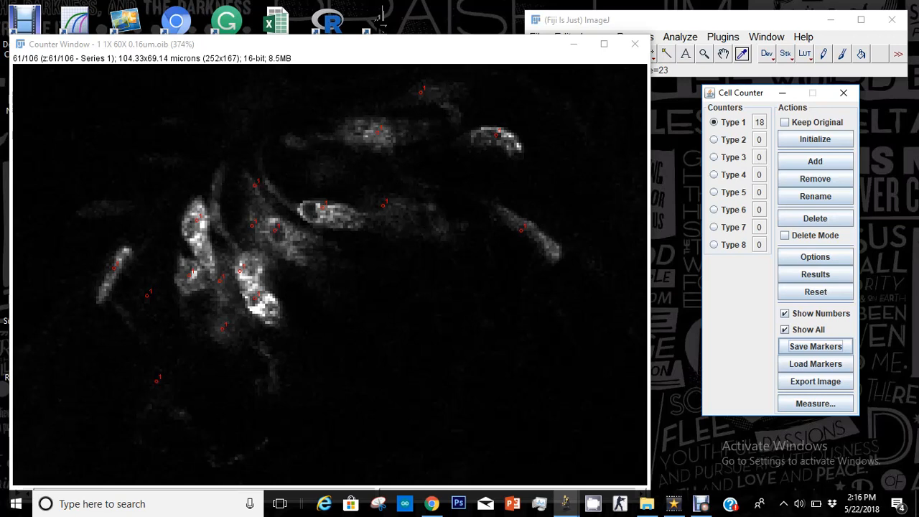
pyautogui.scroll(-2, 331, 275)
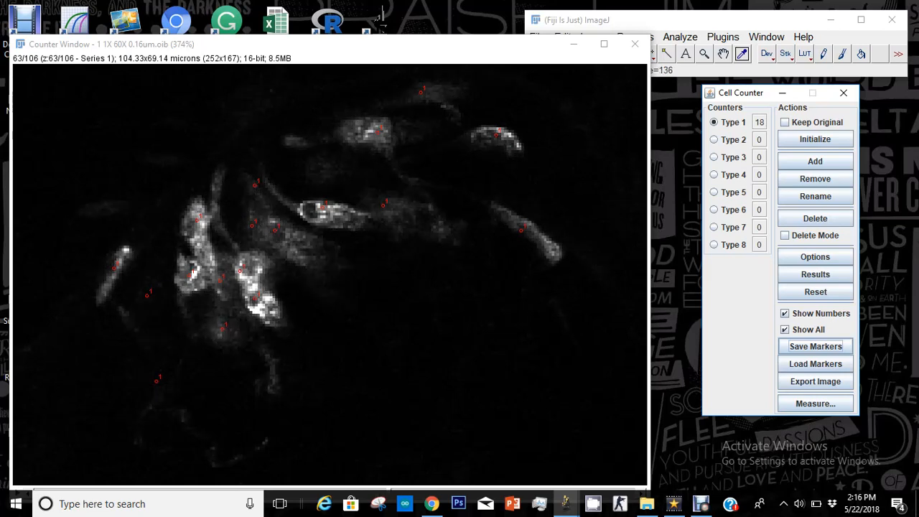
pyautogui.scroll(2, 330, 275)
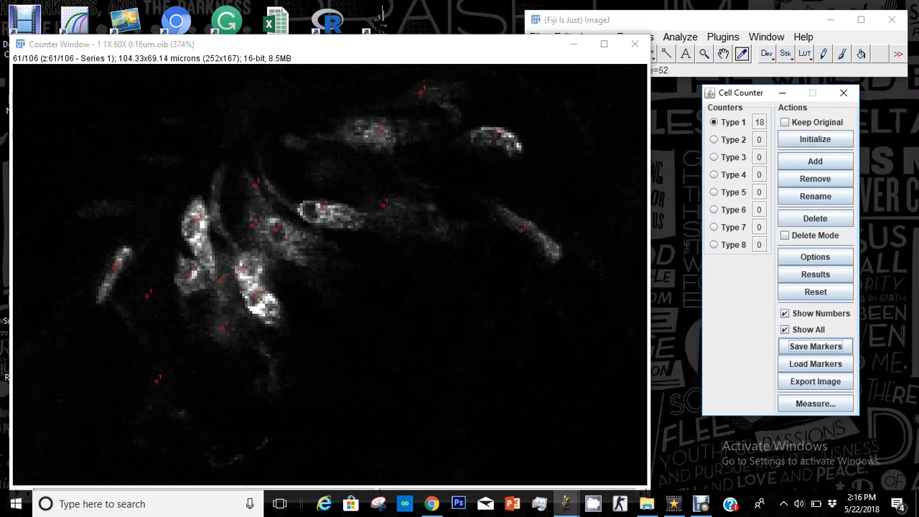
pyautogui.click(775, 70)
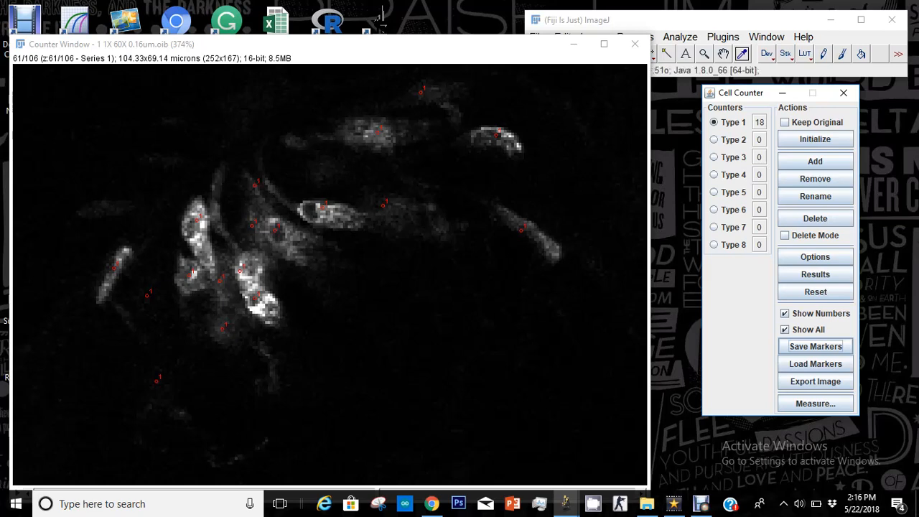